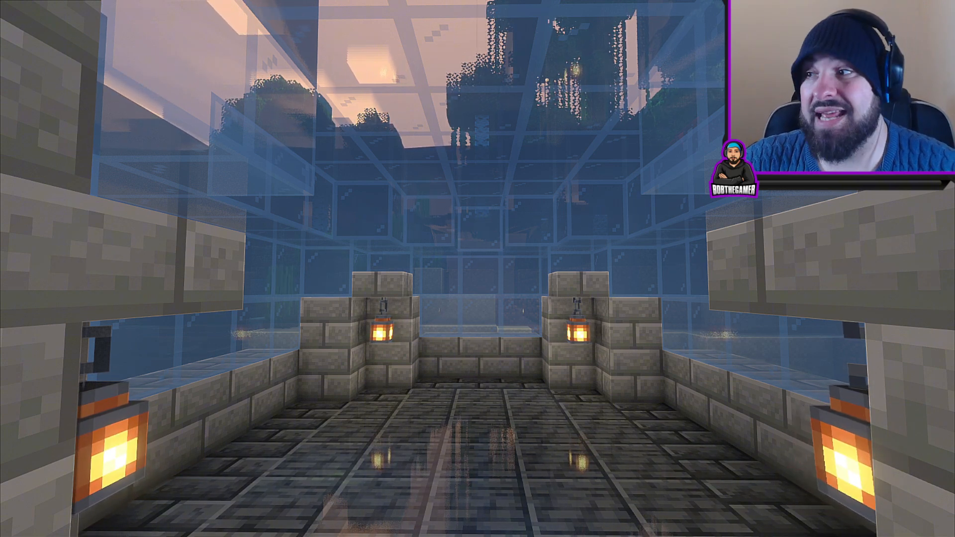
Step: View the replay recording controls in the game menu, then return to the game
{"action": "key", "text": "Escape"}
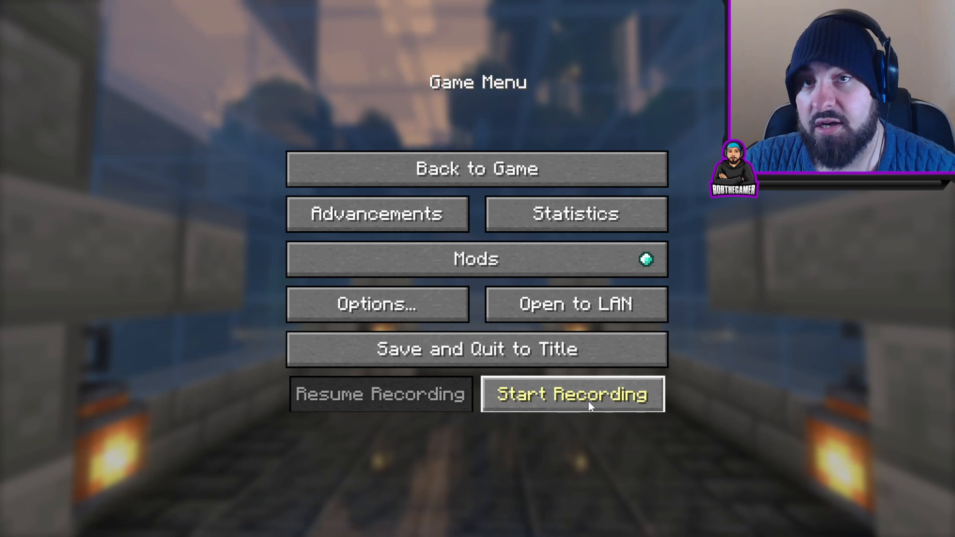
{"action": "left_click", "coordinate": [547, 166]}
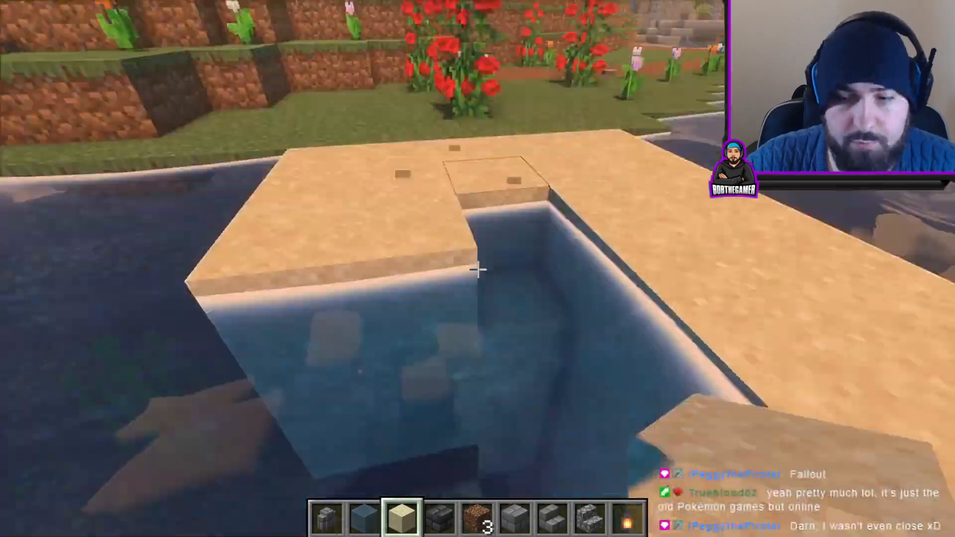
Step: Build up and dig out the sand platform in the water beside the flower bank
{"action": "right_click", "coordinate": [478, 269]}
{"action": "right_click", "coordinate": [478, 269]}
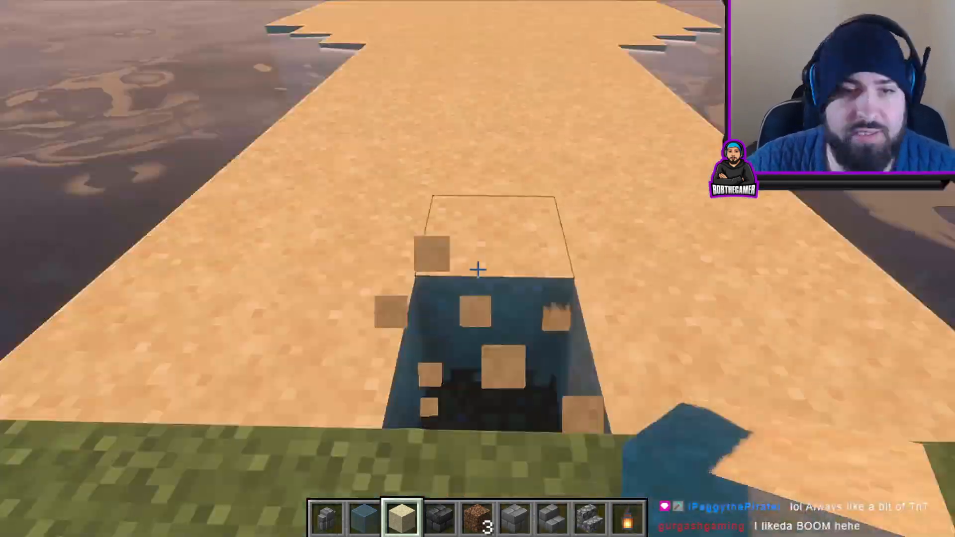
{"action": "right_click", "coordinate": [478, 269]}
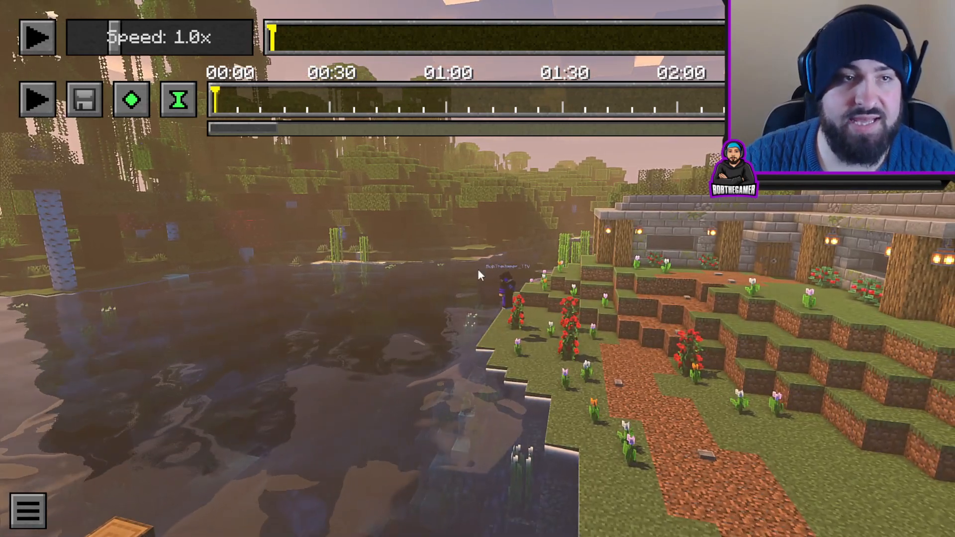
Step: Add position and time keyframes at the start of the replay and play it at 8.0x speed
{"action": "left_click", "coordinate": [138, 104]}
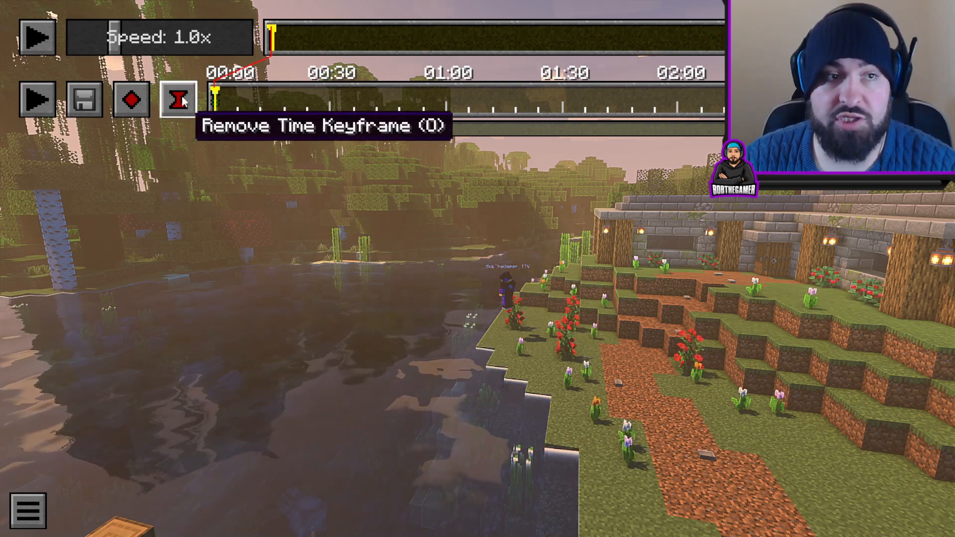
{"action": "left_click_drag", "start_coordinate": [115, 38], "coordinate": [246, 38]}
{"action": "left_click", "coordinate": [43, 33]}
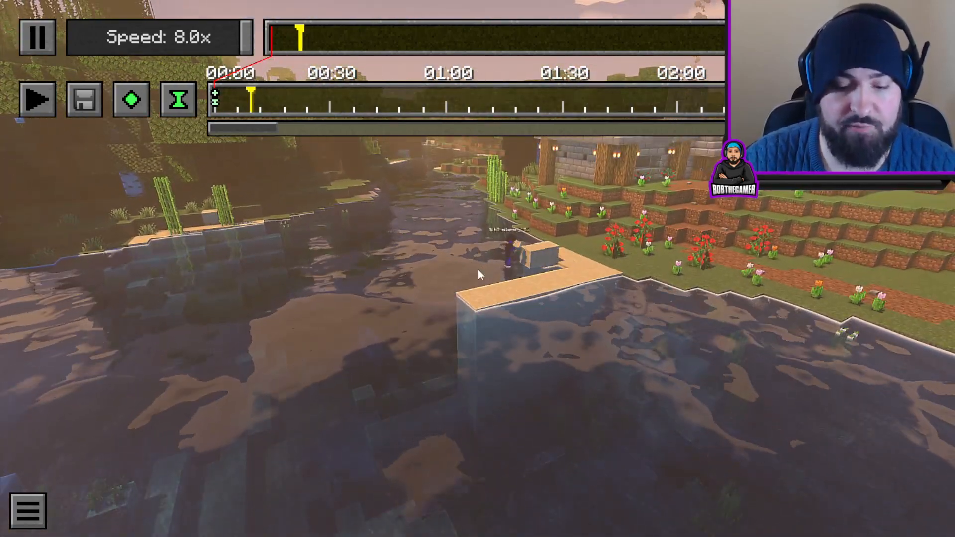
Step: Pause the replay once the first L-shaped sand walls stand and add a position and a time keyframe there
{"action": "key", "text": "p"}
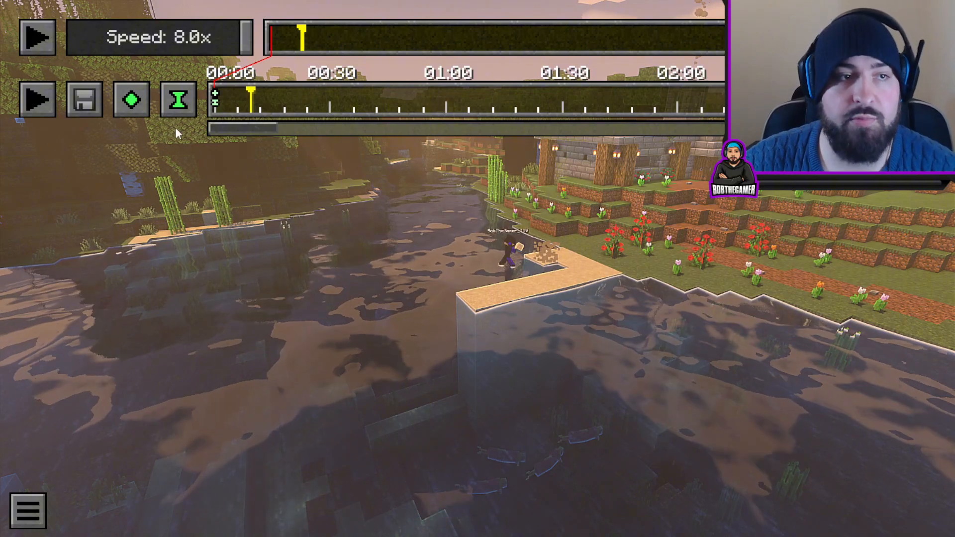
{"action": "left_click", "coordinate": [138, 100]}
{"action": "key", "text": "o"}
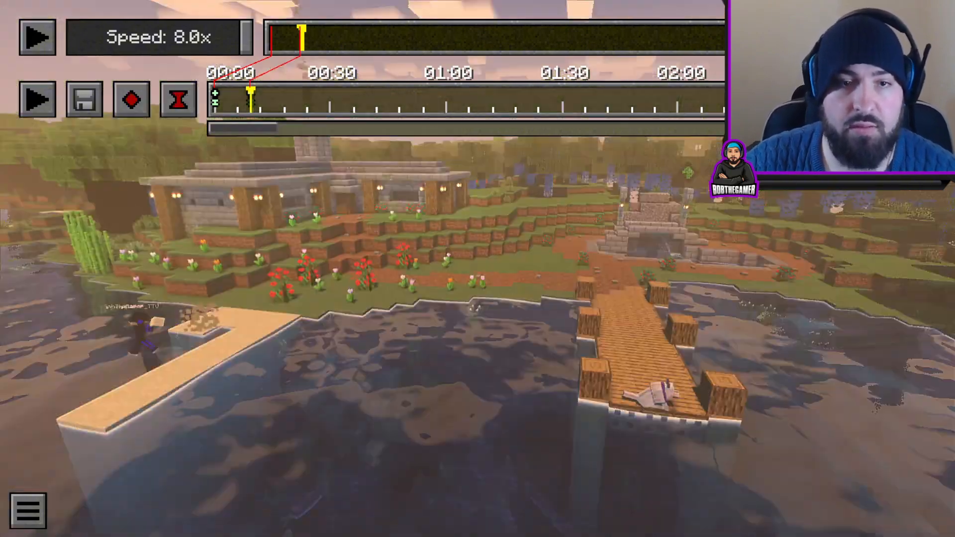
Step: Position the camera over the lake facing the sand platform and add position and time keyframes just past 03:27 in the replay
{"action": "key", "text": "s"}
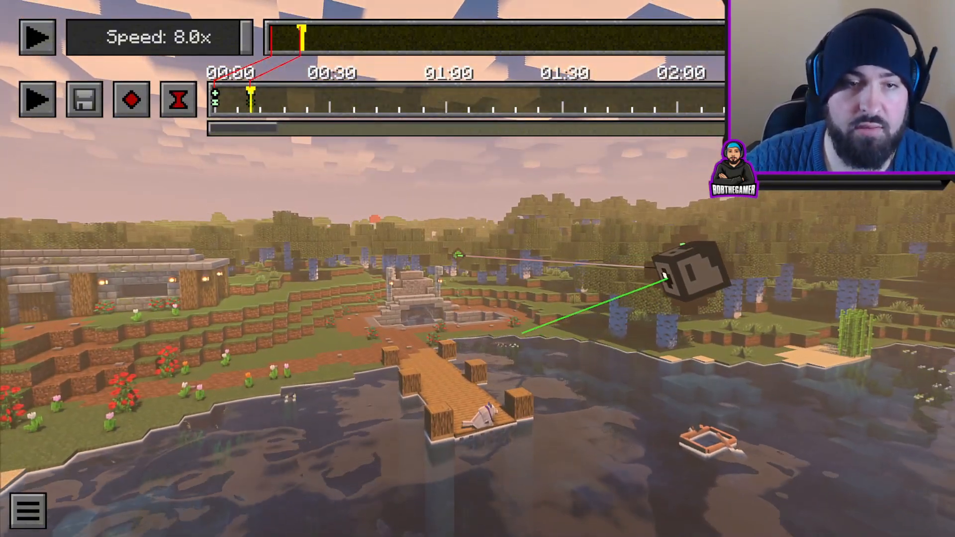
{"action": "key", "text": "d"}
{"action": "key", "text": "t"}
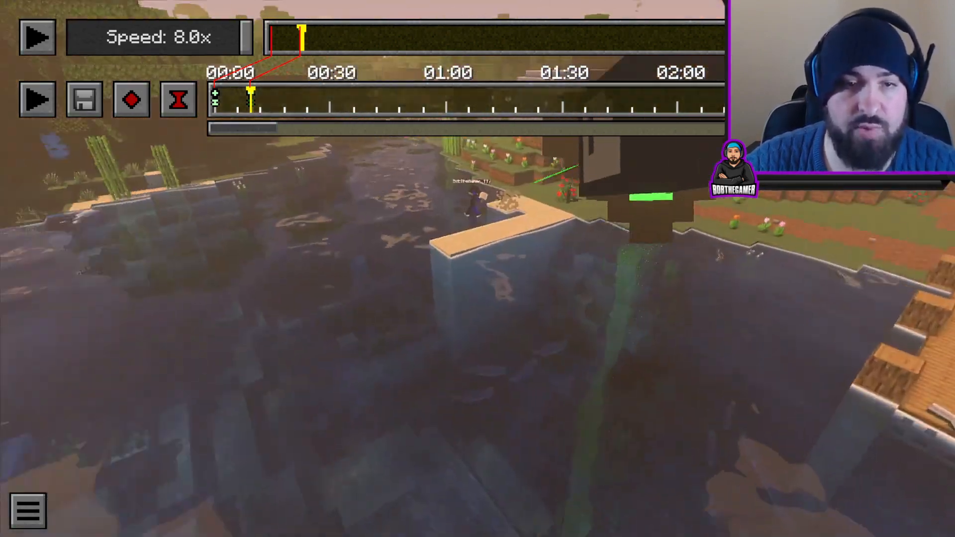
{"action": "key", "text": "a"}
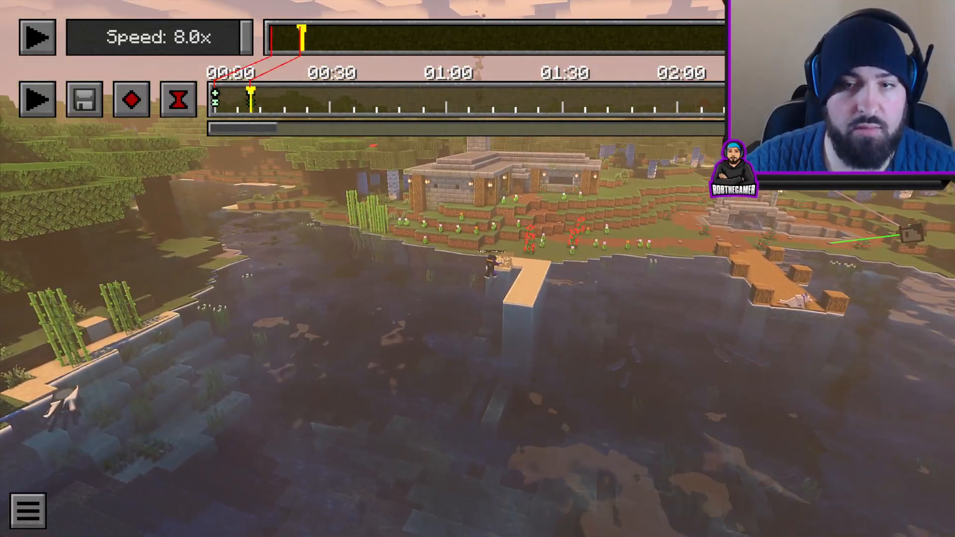
{"action": "key", "text": "t"}
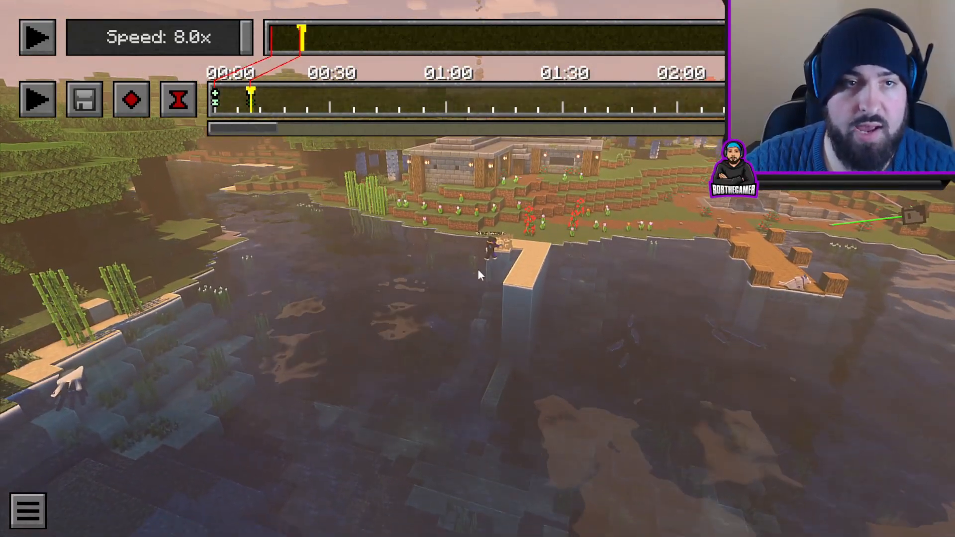
{"action": "left_click", "coordinate": [349, 38]}
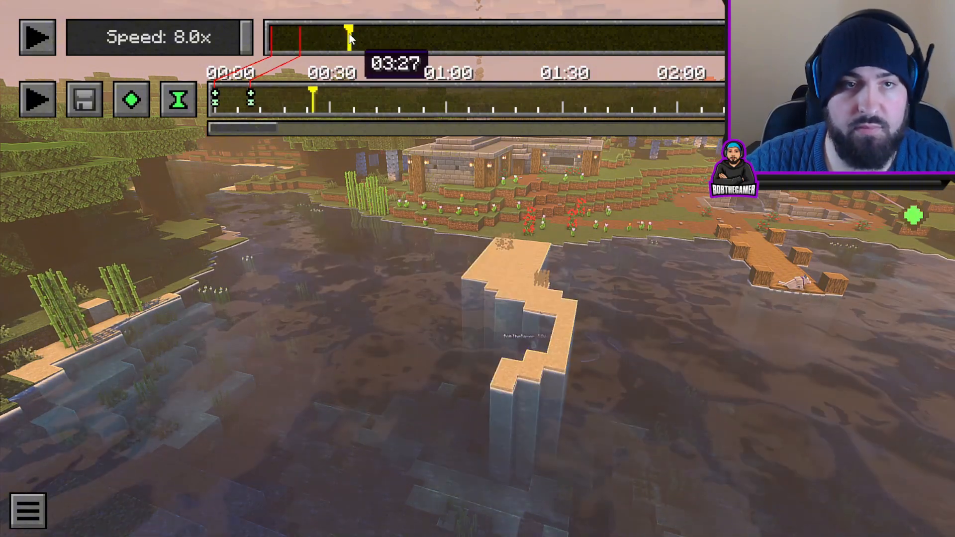
{"action": "left_click", "coordinate": [38, 41]}
{"action": "left_click", "coordinate": [38, 37]}
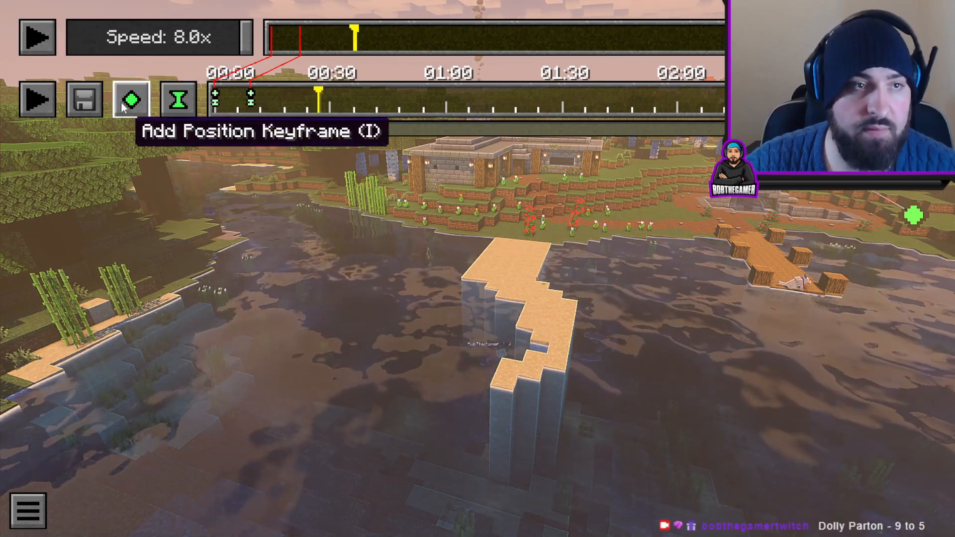
{"action": "left_click", "coordinate": [131, 99]}
{"action": "left_click", "coordinate": [178, 100]}
Step: Swing the camera around to view the platform with the house beyond, and add position and time keyframes near 06:01 in the replay
{"action": "left_click", "coordinate": [470, 260]}
{"action": "key", "text": "a"}
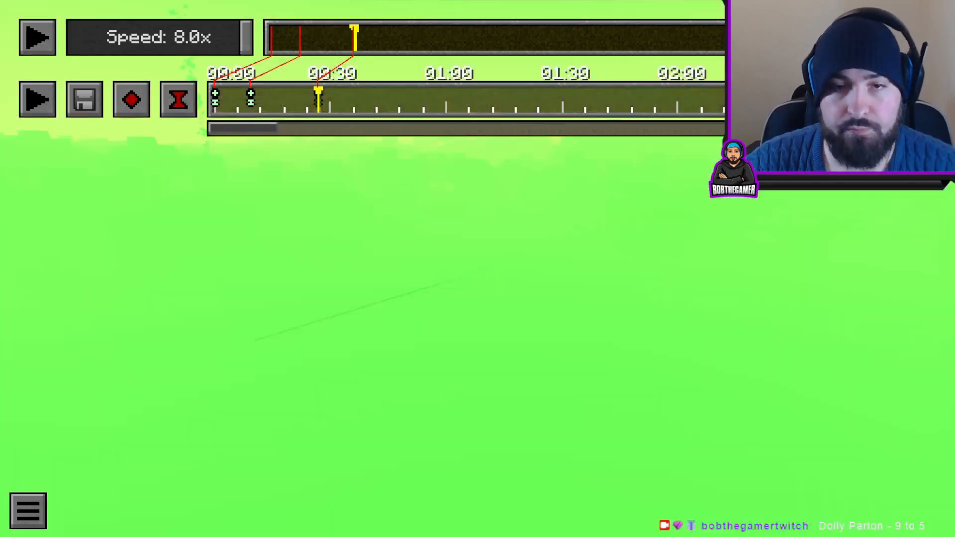
{"action": "key", "text": "a"}
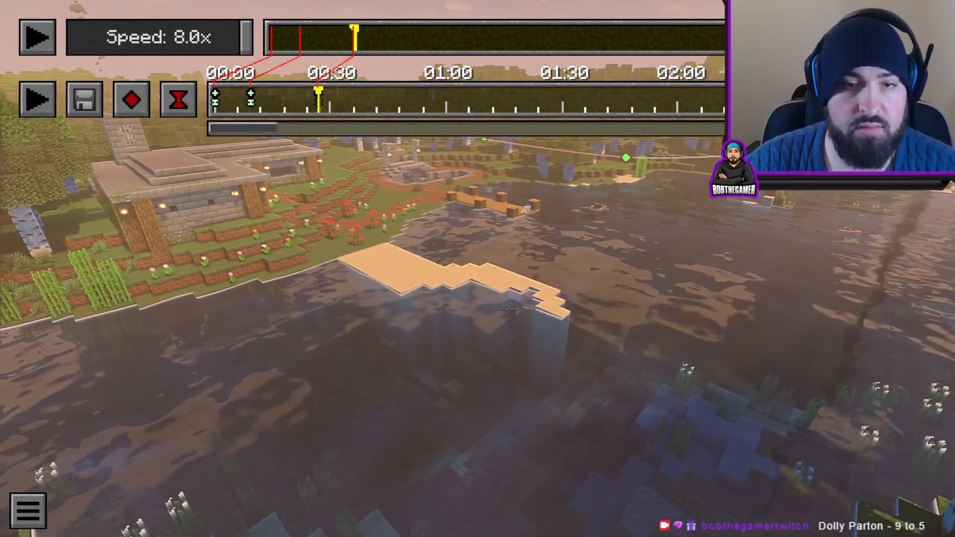
{"action": "key", "text": "t"}
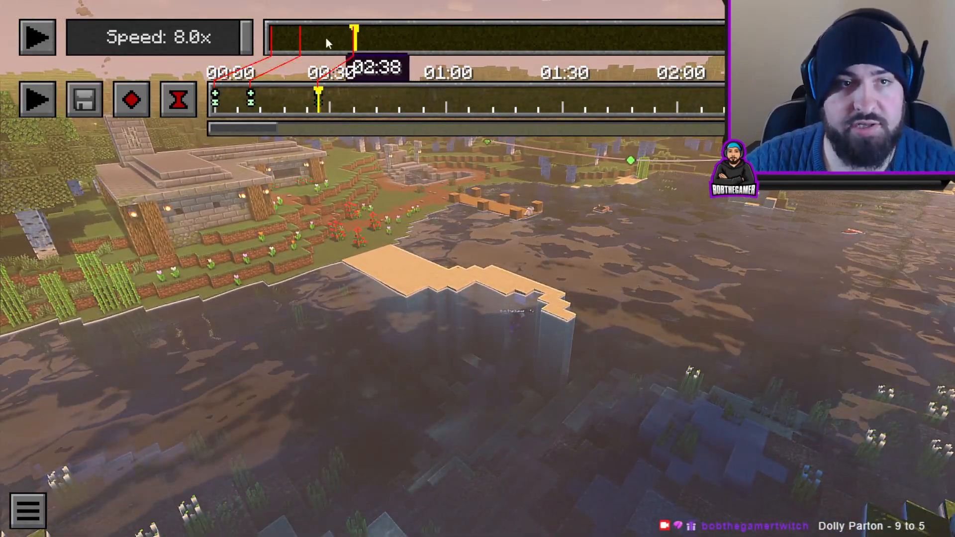
{"action": "left_click", "coordinate": [401, 35]}
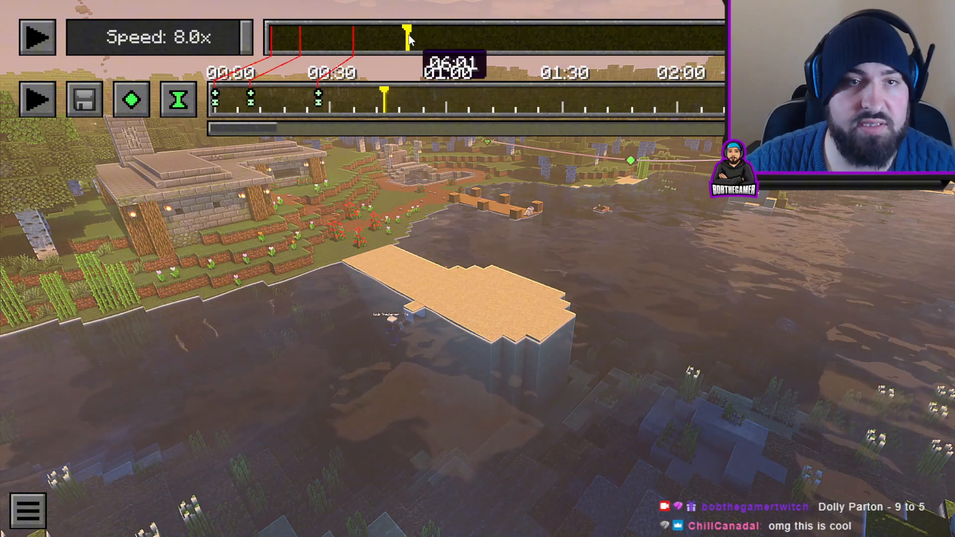
{"action": "left_click", "coordinate": [131, 100]}
{"action": "left_click", "coordinate": [178, 100]}
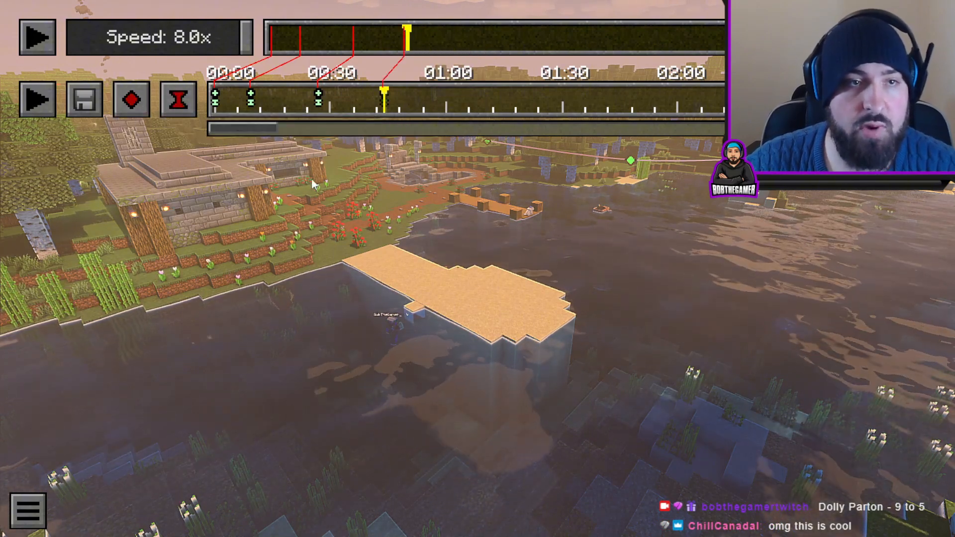
Step: Add position and time keyframes just past 01:00 on the camera path, viewing the filled platform from above the shore
{"action": "left_click", "coordinate": [38, 38]}
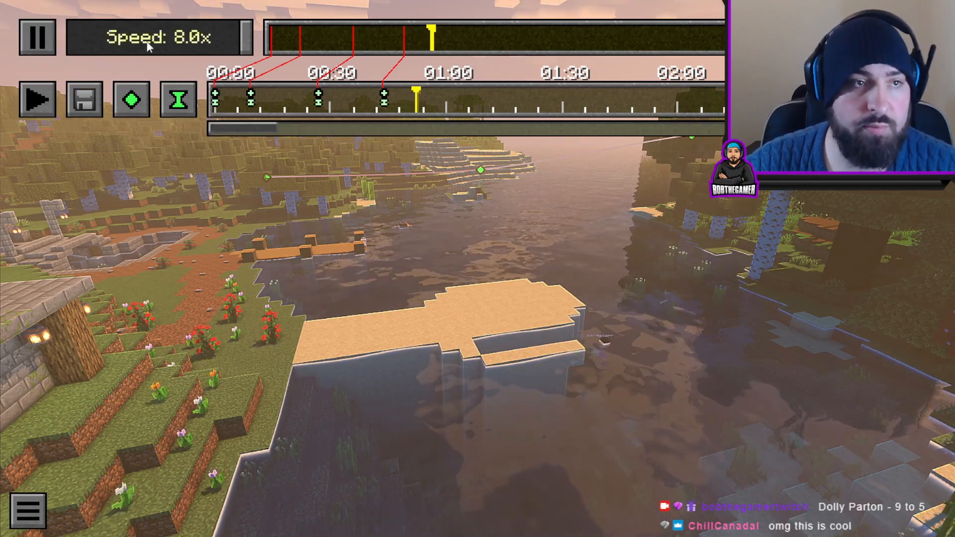
{"action": "left_click", "coordinate": [465, 35]}
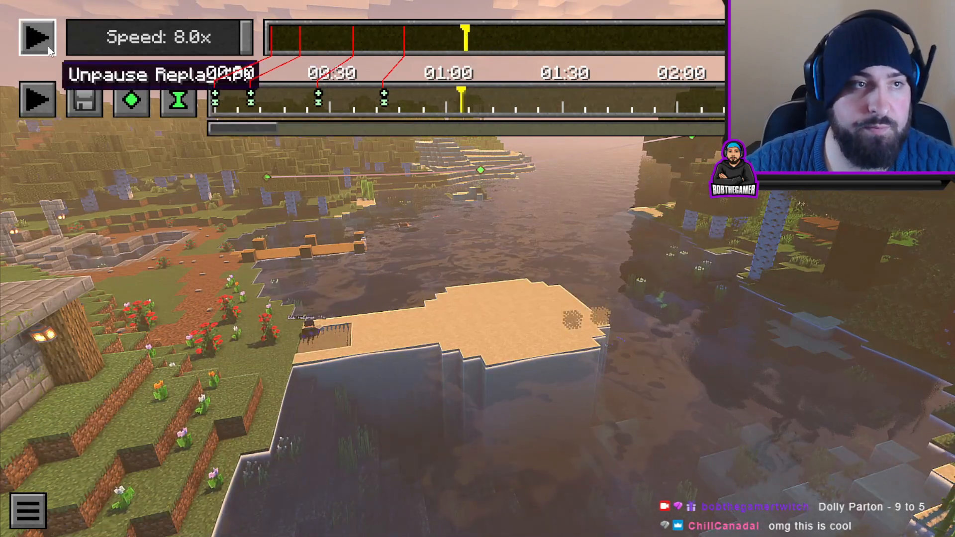
{"action": "left_click", "coordinate": [40, 52]}
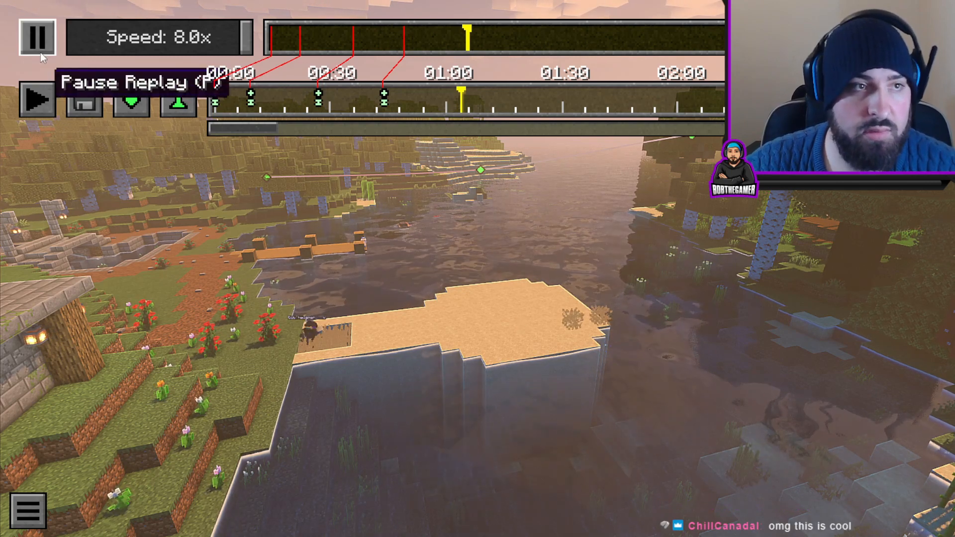
{"action": "left_click", "coordinate": [40, 52]}
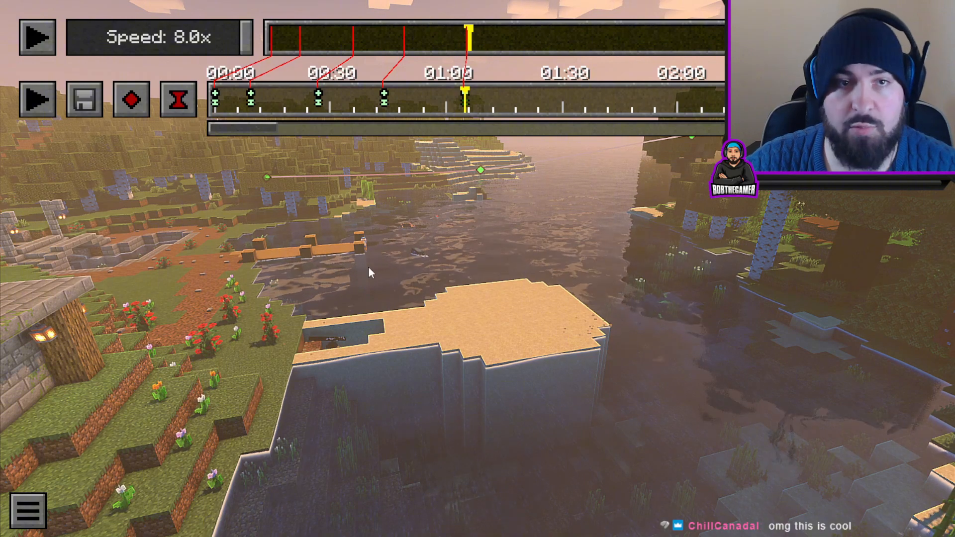
Step: Advance the replay to about 11:13, move the camera around the hollowed sand enclosure and add position and time keyframes
{"action": "left_click", "coordinate": [525, 38]}
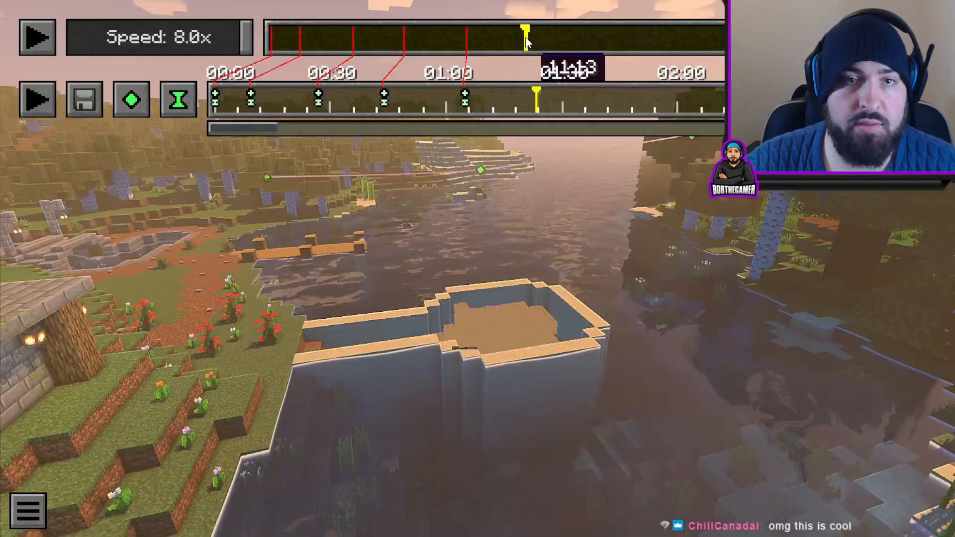
{"action": "left_click", "coordinate": [47, 35]}
{"action": "left_click", "coordinate": [46, 35]}
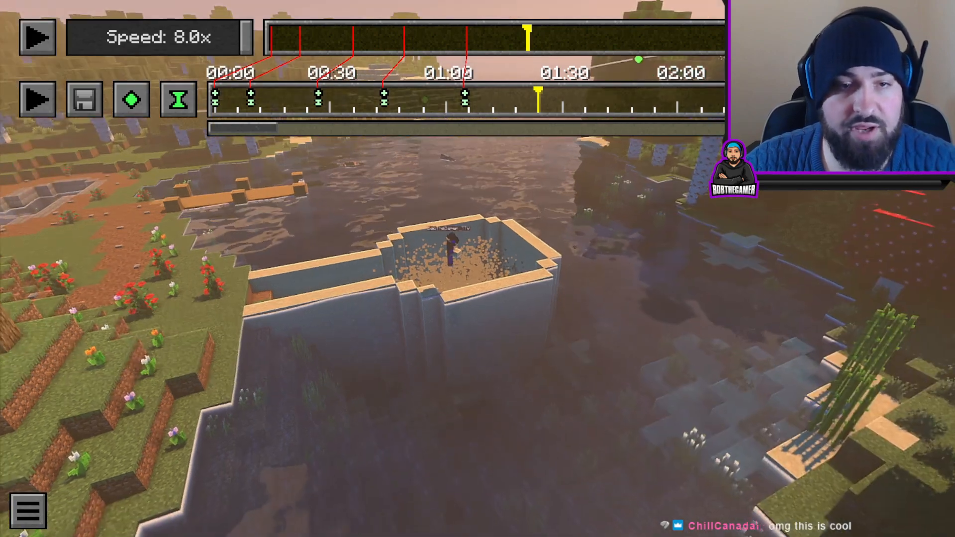
{"action": "key", "text": "w"}
{"action": "key", "text": "a"}
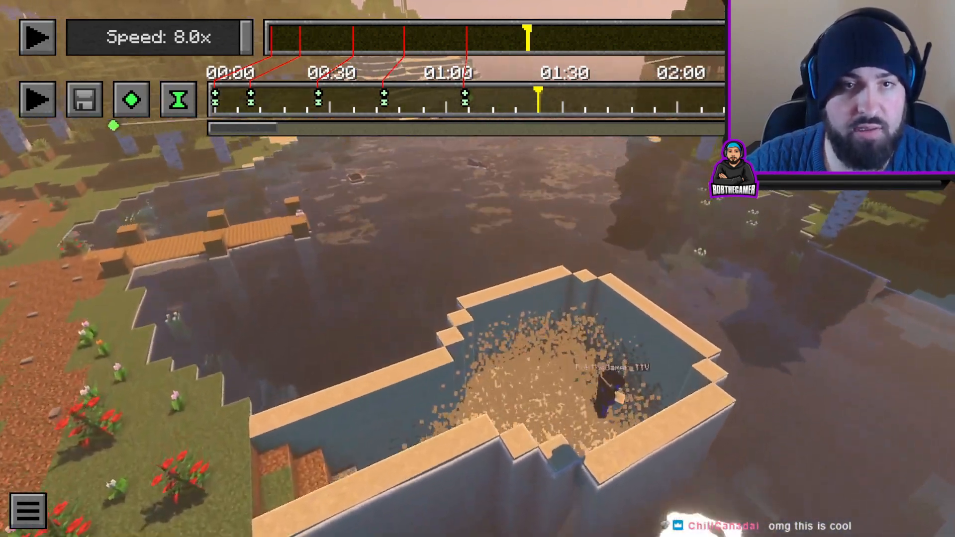
{"action": "key", "text": "s"}
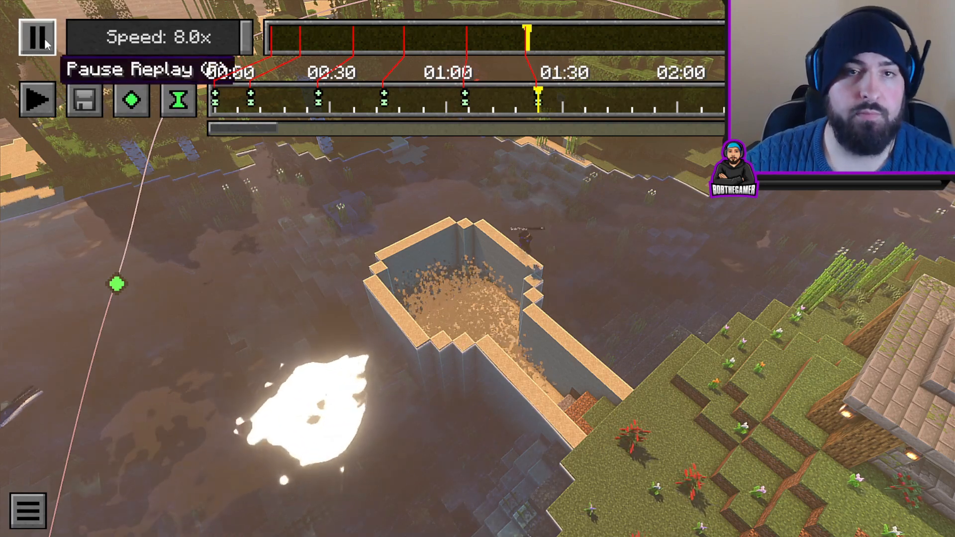
Step: Place the camera high above the enclosure with the dock in view and add position and time keyframes at about 14:26 in the replay
{"action": "key", "text": "s"}
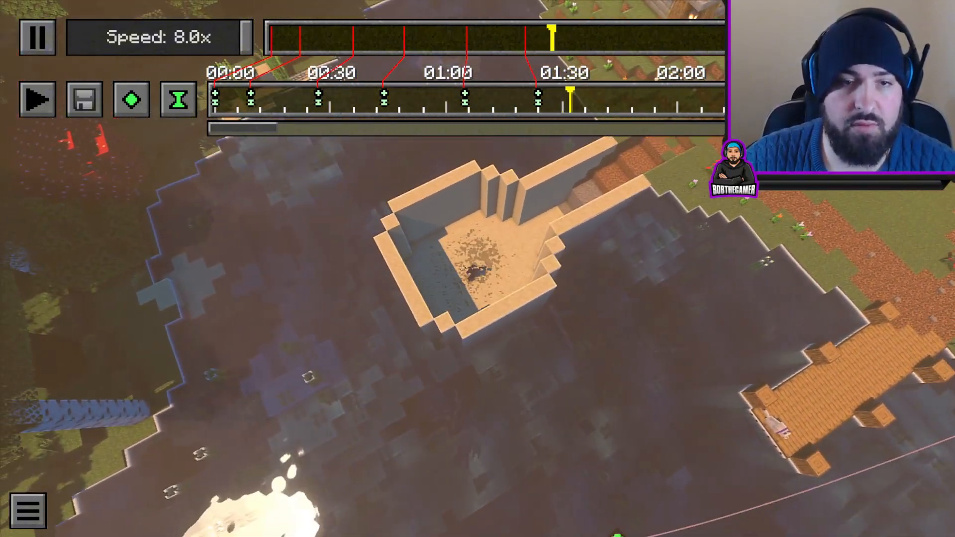
{"action": "left_click", "coordinate": [599, 38]}
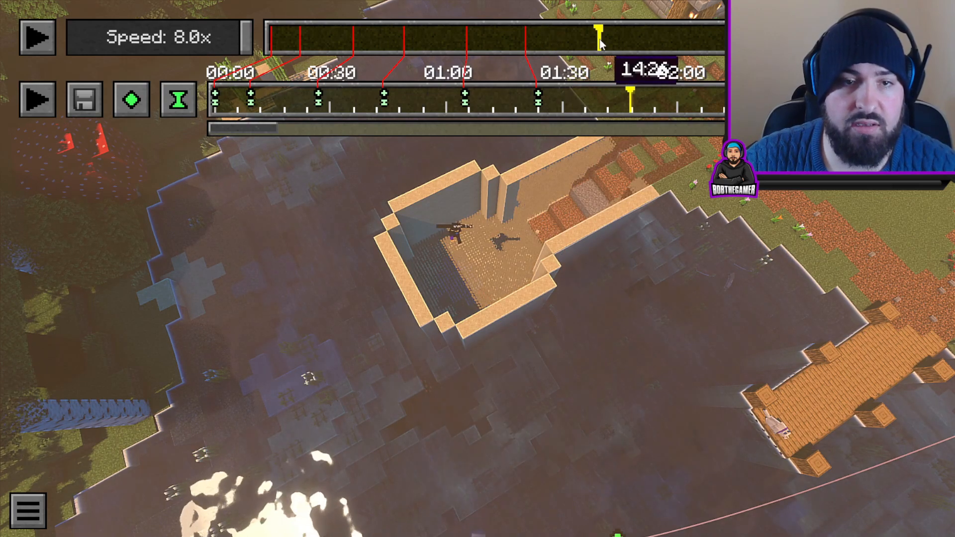
{"action": "left_click", "coordinate": [603, 43]}
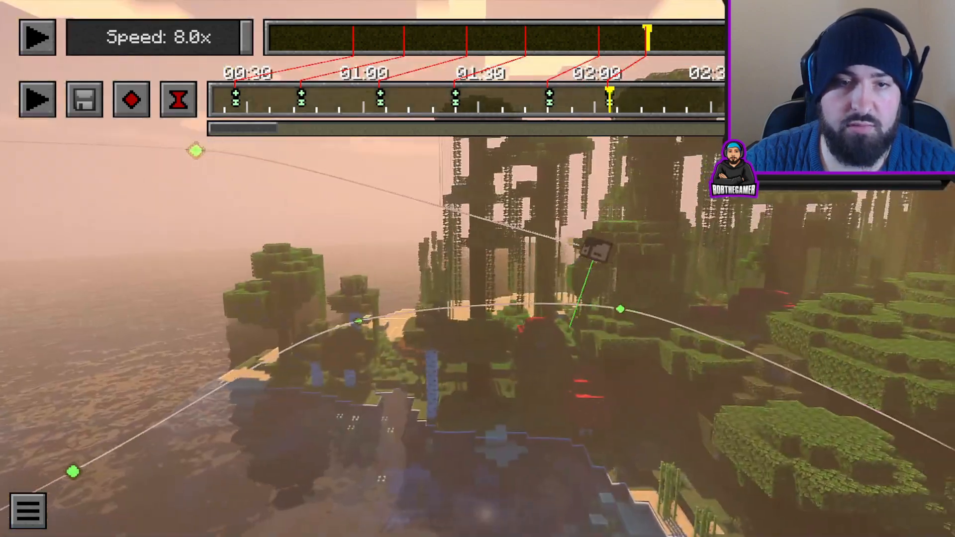
Step: Frame the stairway from above the shore and add position and time keyframes just before 02:30 on the camera path
{"action": "key", "text": "s"}
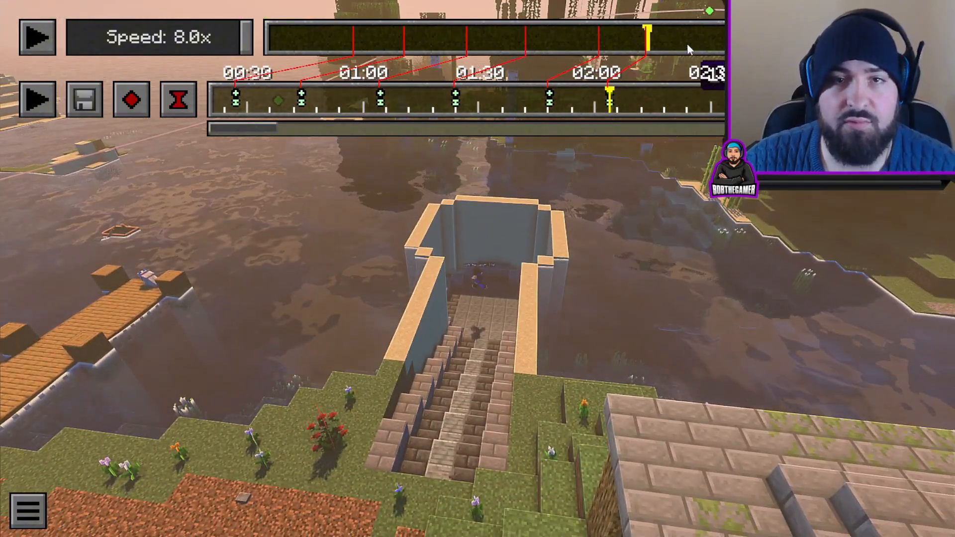
{"action": "left_click", "coordinate": [708, 40]}
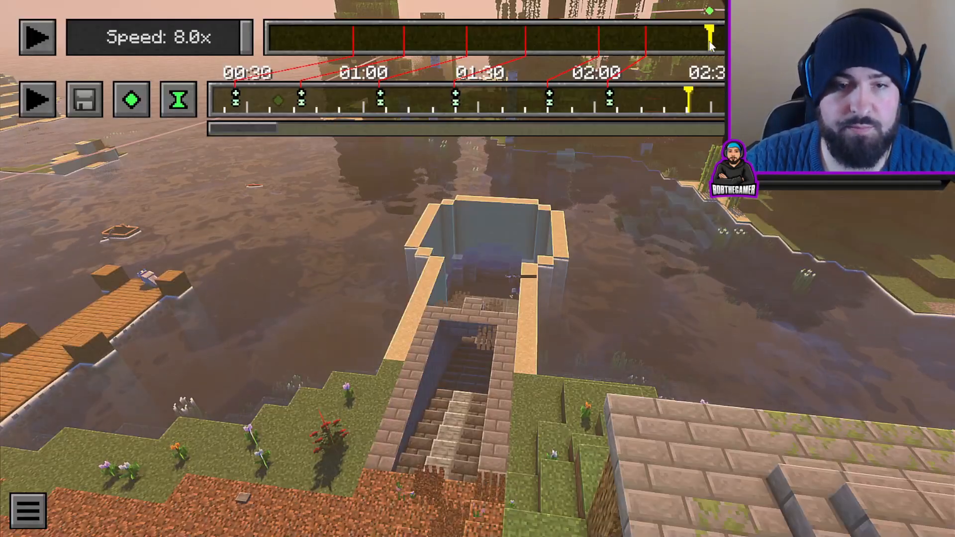
{"action": "left_click", "coordinate": [141, 102]}
{"action": "left_click", "coordinate": [178, 99]}
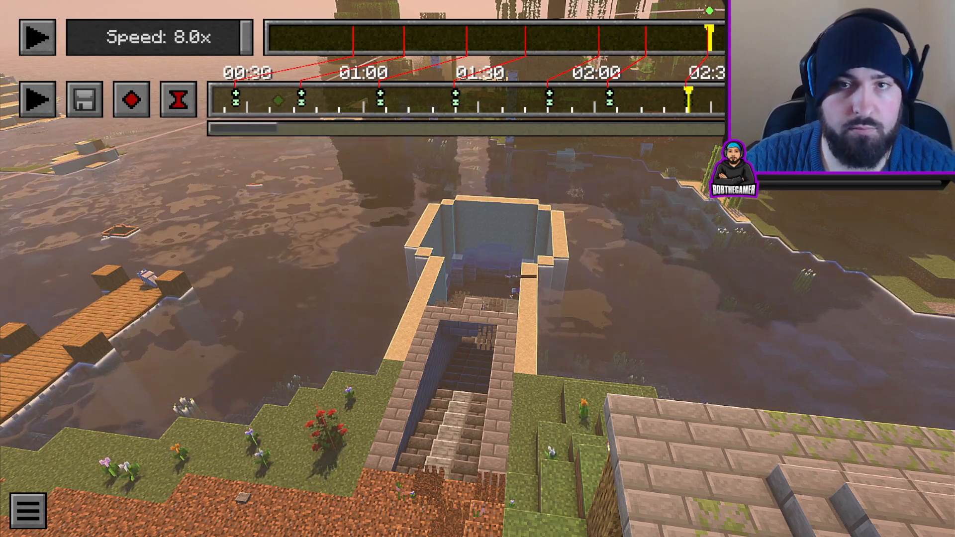
Step: Advance the replay, frame the stairway and glass room head-on from above the shore and add position and time keyframes just before 02:45
{"action": "left_click", "coordinate": [746, 39]}
{"action": "left_click", "coordinate": [761, 39]}
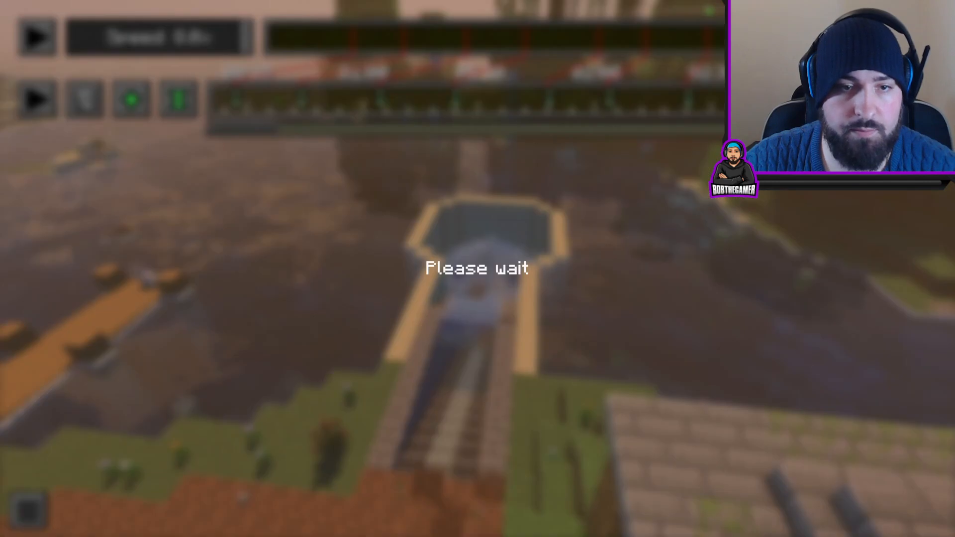
{"action": "left_click", "coordinate": [261, 254]}
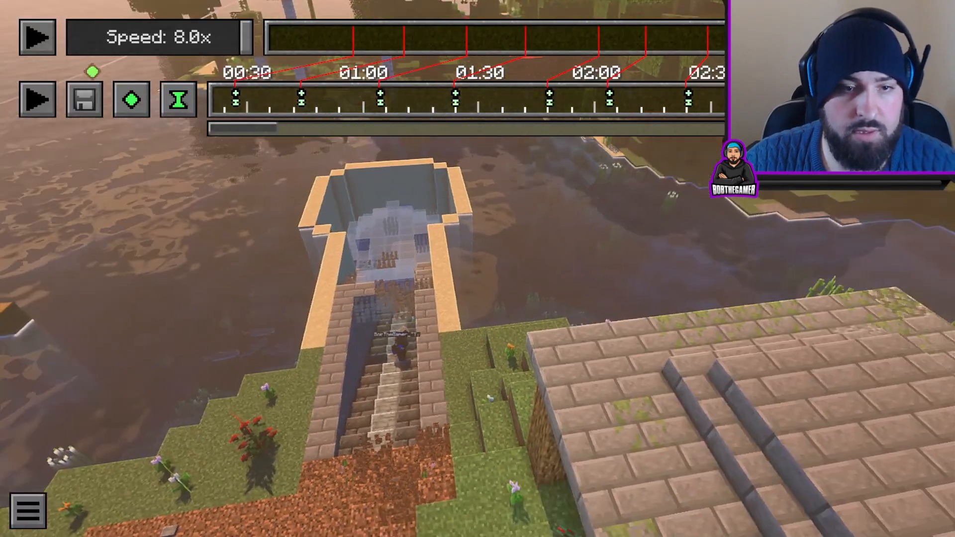
{"action": "key", "text": "w"}
{"action": "key", "text": "a"}
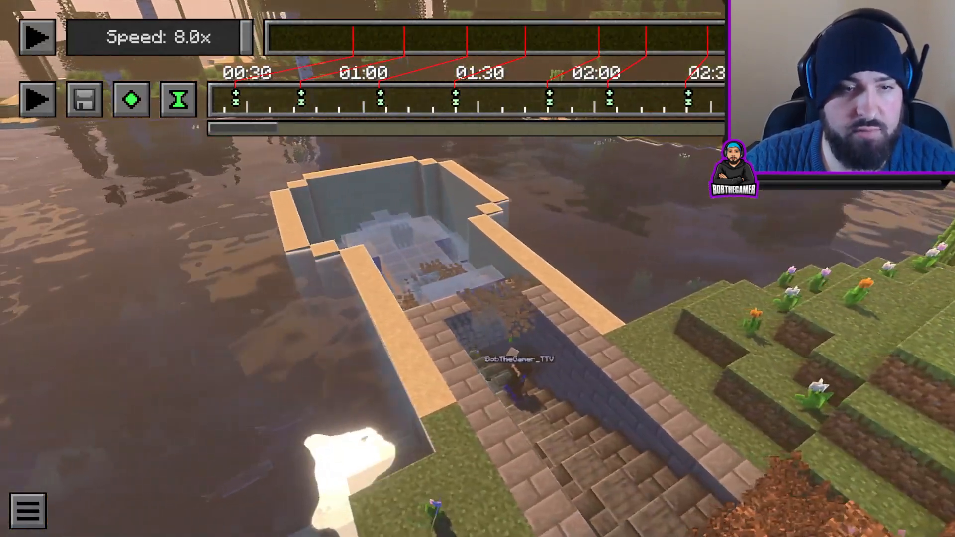
{"action": "key", "text": "a"}
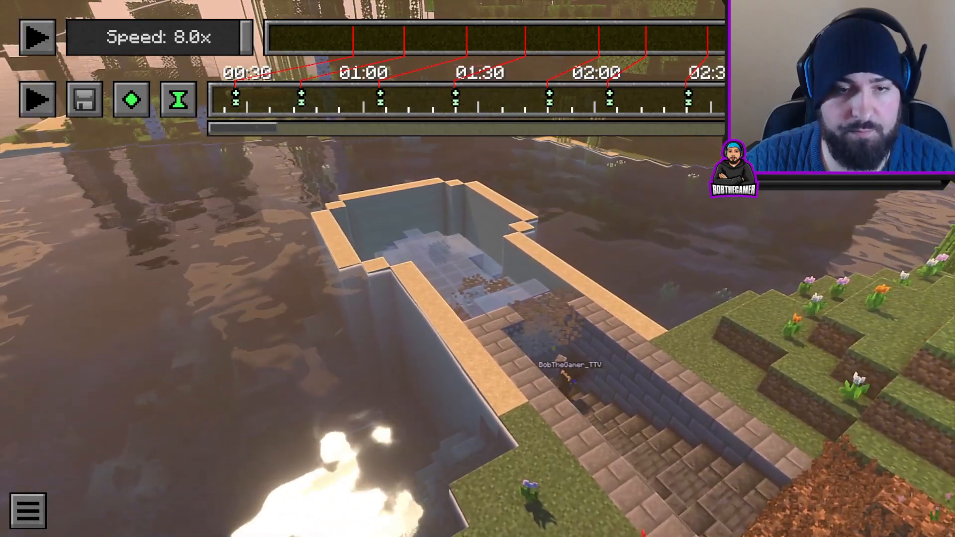
{"action": "key", "text": "d"}
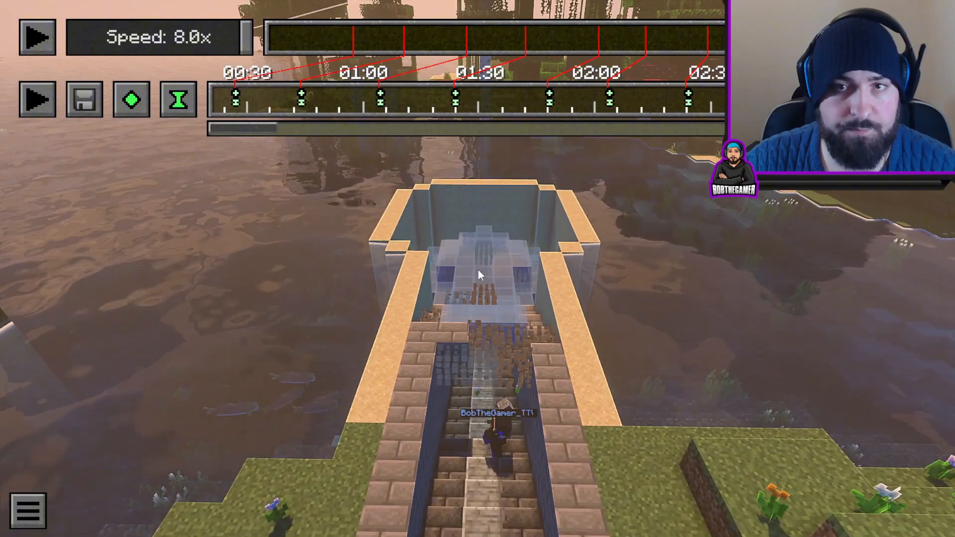
{"action": "left_click", "coordinate": [138, 113]}
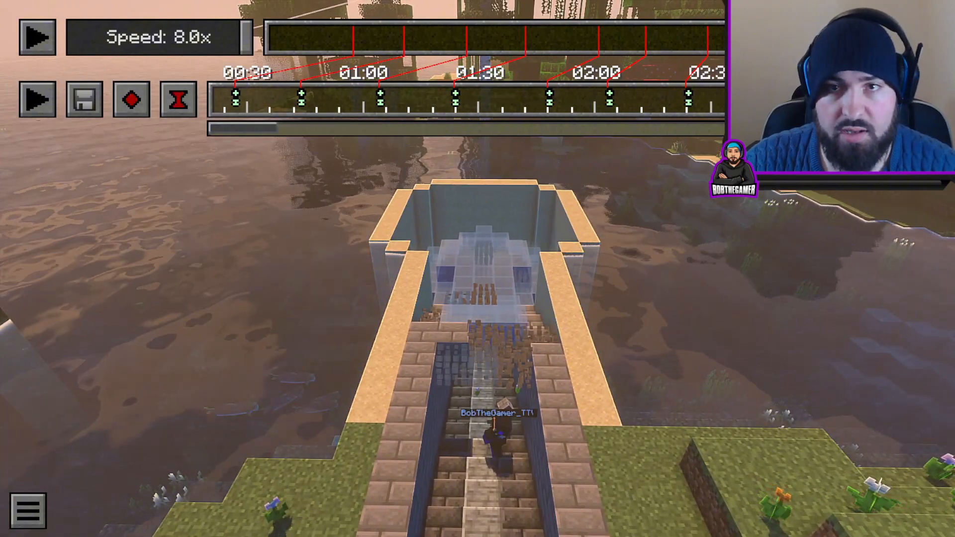
Step: Advance the replay to the lantern-lit stairway stage and bring the camera closer above the sand-walled glass room
{"action": "left_click", "coordinate": [805, 38]}
{"action": "left_click", "coordinate": [811, 38]}
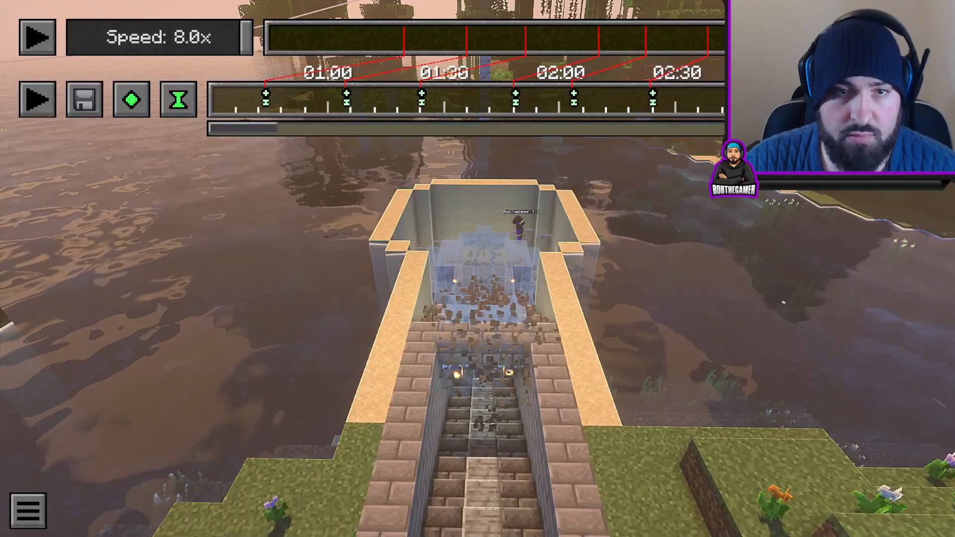
{"action": "left_click", "coordinate": [819, 38]}
{"action": "left_click", "coordinate": [829, 38]}
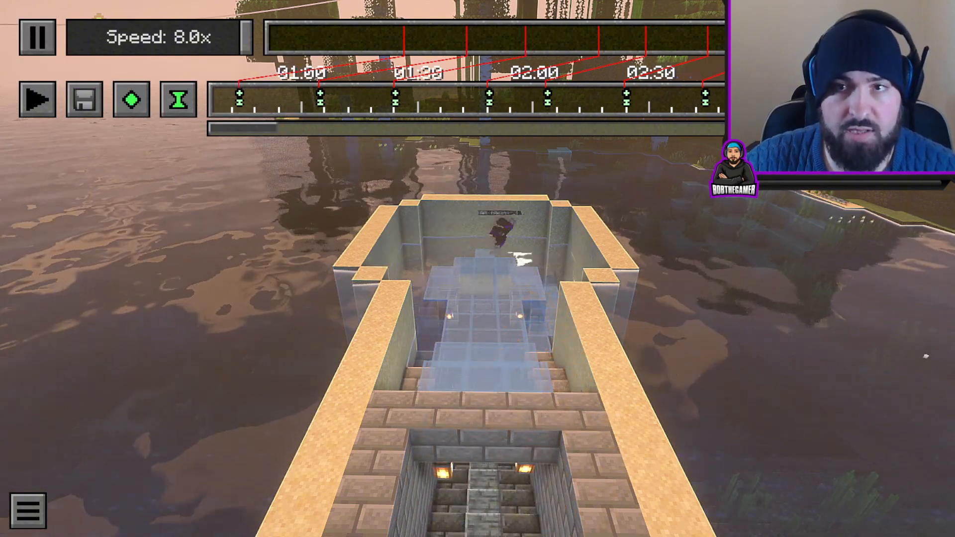
{"action": "left_click", "coordinate": [791, 38]}
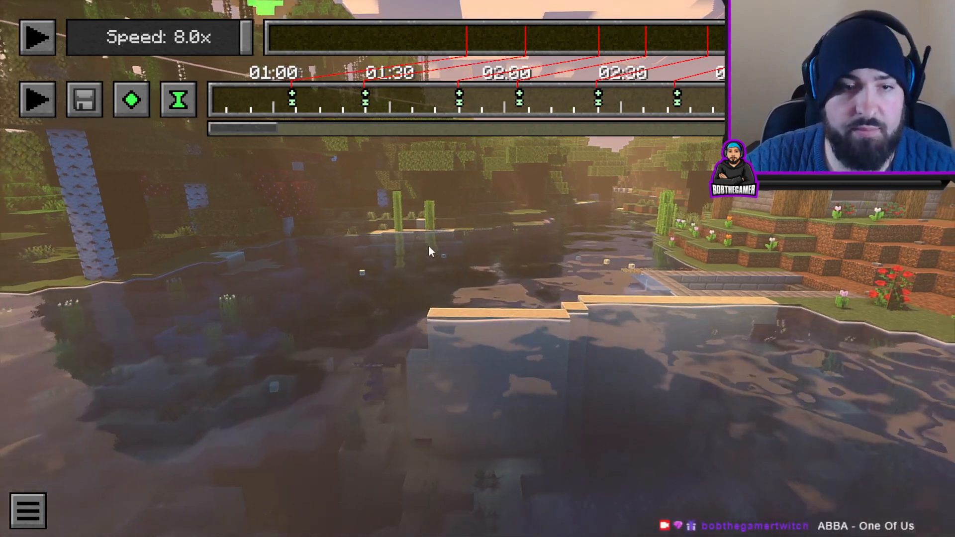
Step: Pull the camera back low over the water and run the replay until the sand walls are removed
{"action": "key", "text": "s"}
{"action": "key", "text": "shift"}
{"action": "key", "text": "space"}
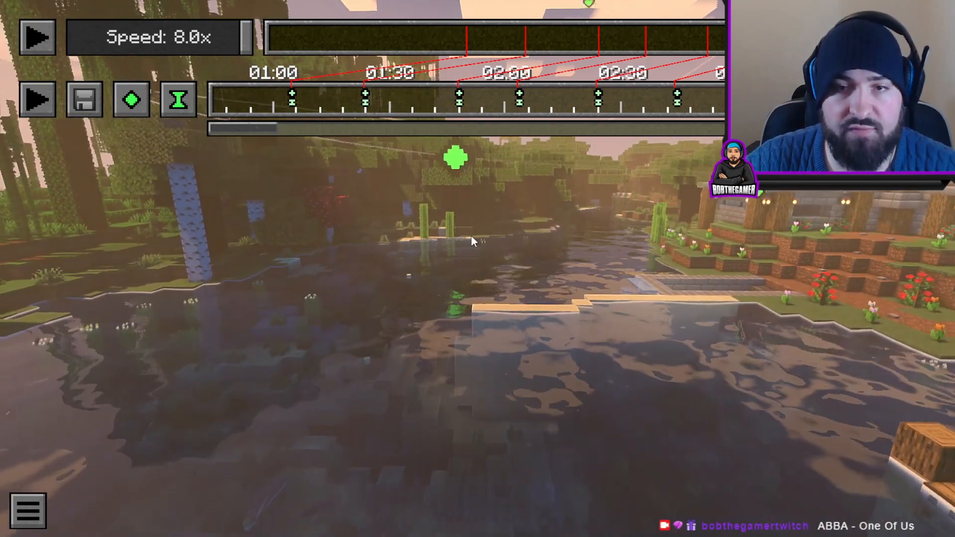
{"action": "key", "text": "w"}
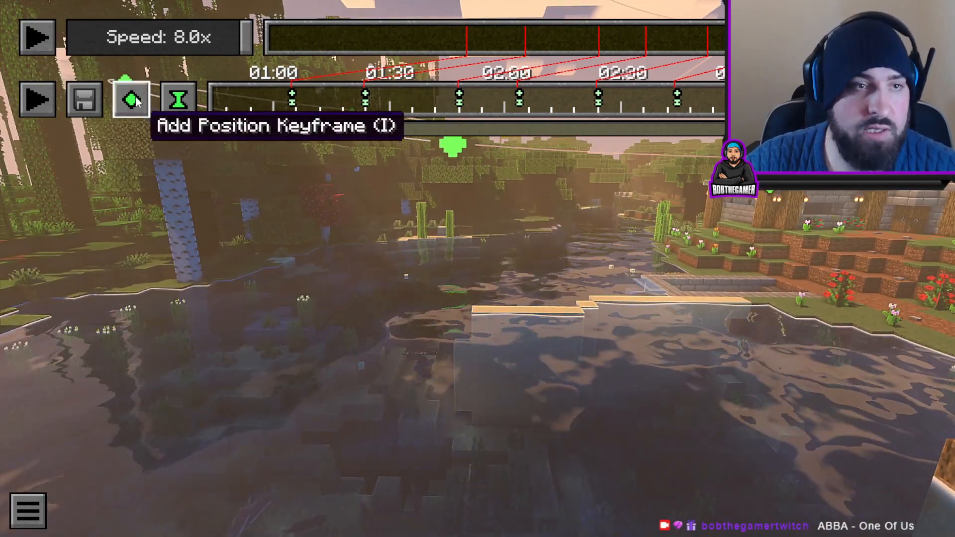
{"action": "left_click", "coordinate": [52, 37]}
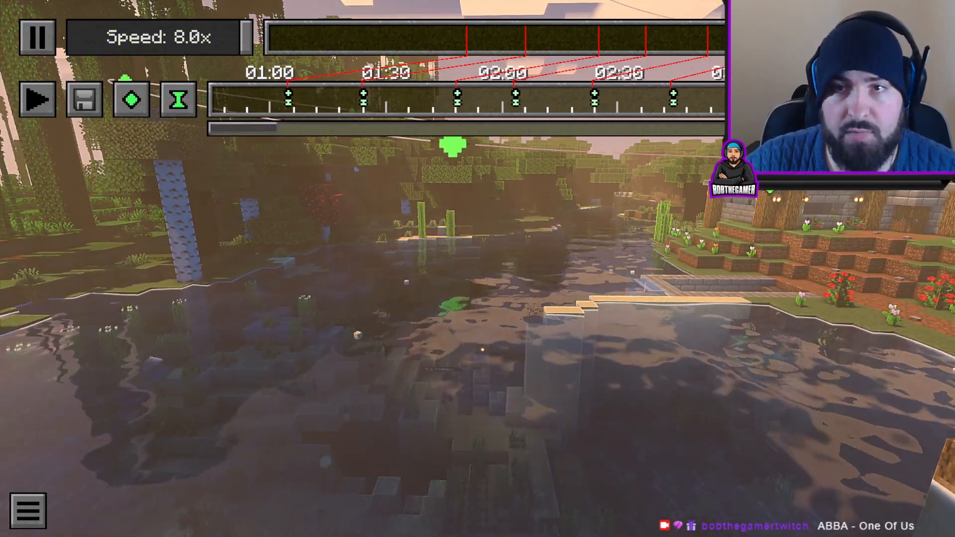
{"action": "key", "text": "p"}
{"action": "key", "text": "v"}
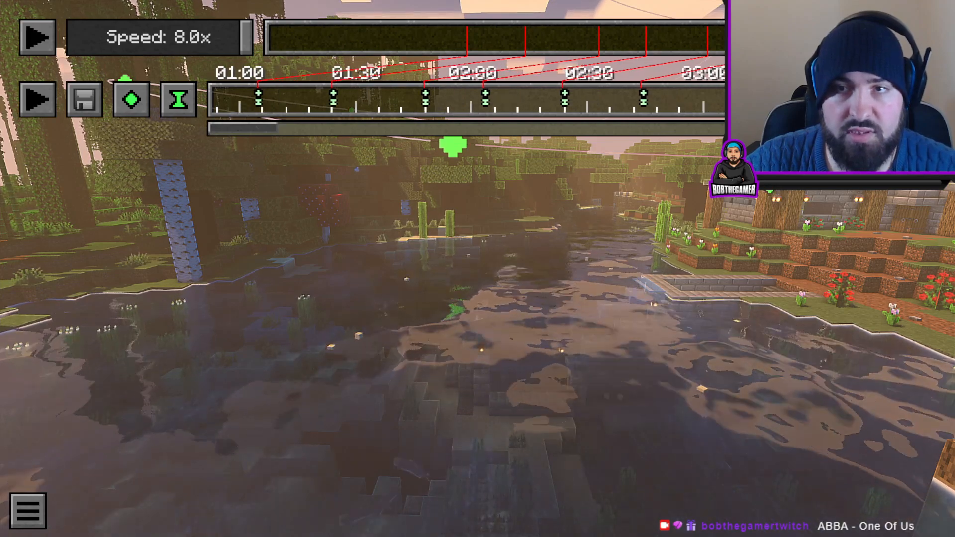
Step: Lower the camera underwater, frame the finished glass room from across the seabed and add position and time keyframes
{"action": "left_click", "coordinate": [468, 274]}
{"action": "key", "text": "s"}
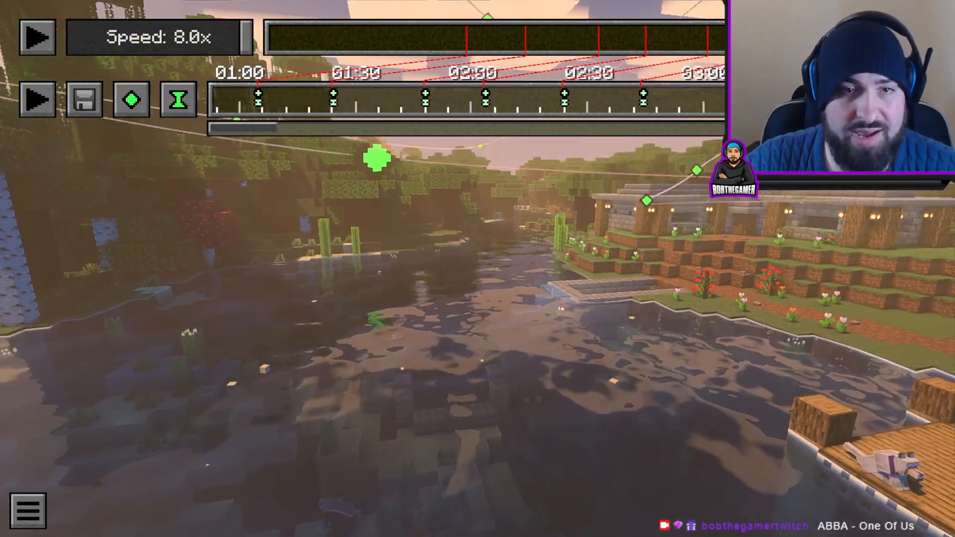
{"action": "key", "text": "shift"}
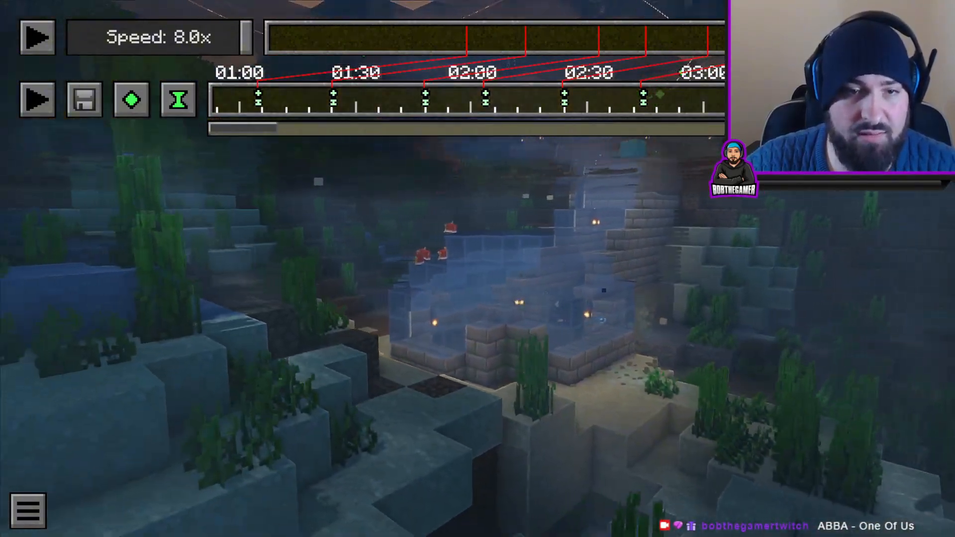
{"action": "key", "text": "w"}
{"action": "key", "text": "w"}
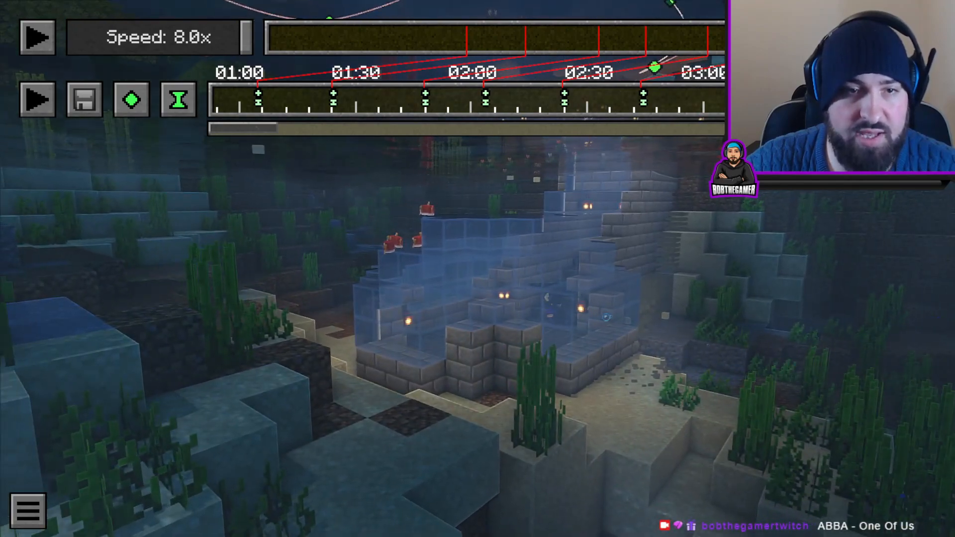
{"action": "key", "text": "w"}
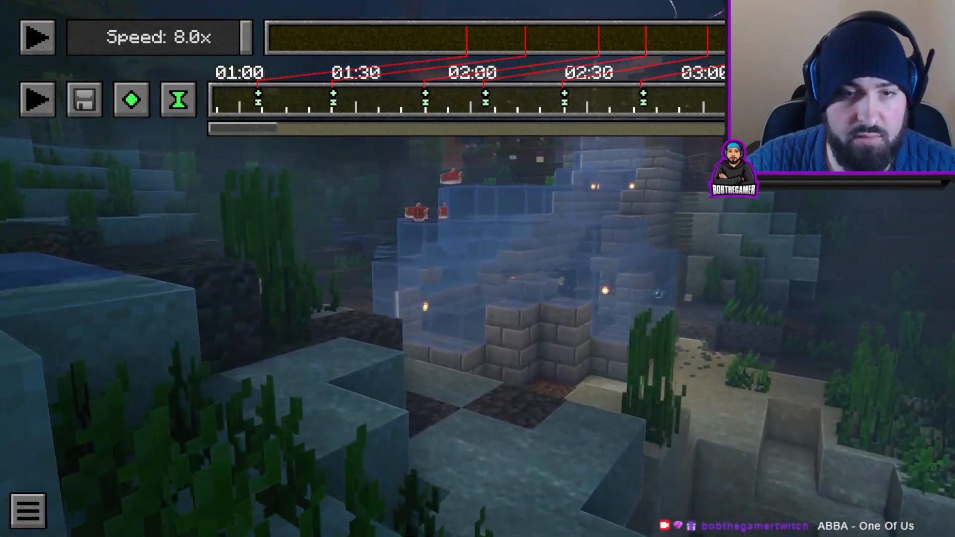
{"action": "key", "text": "w"}
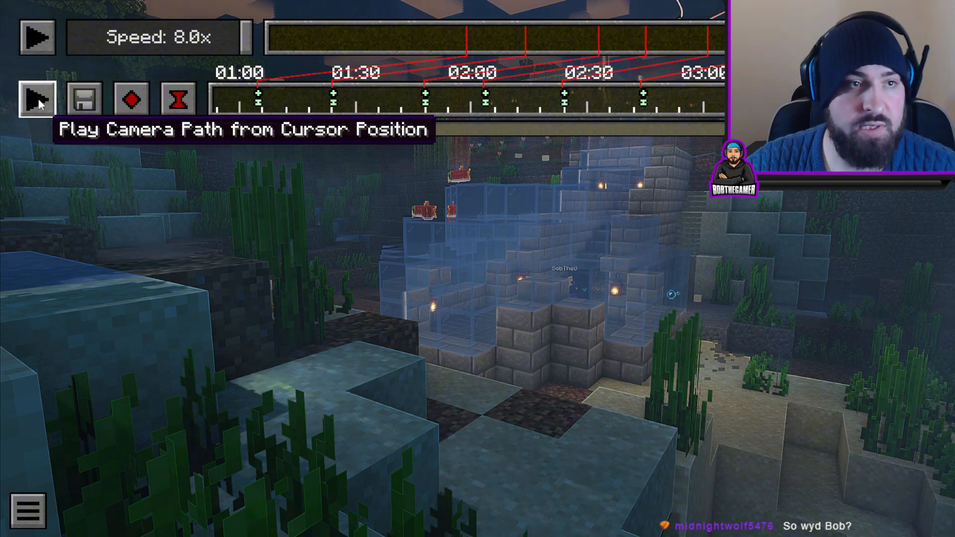
Step: Return the replay to its start, raise the camera above the lake and play the camera path from 00:00
{"action": "left_click", "coordinate": [271, 33]}
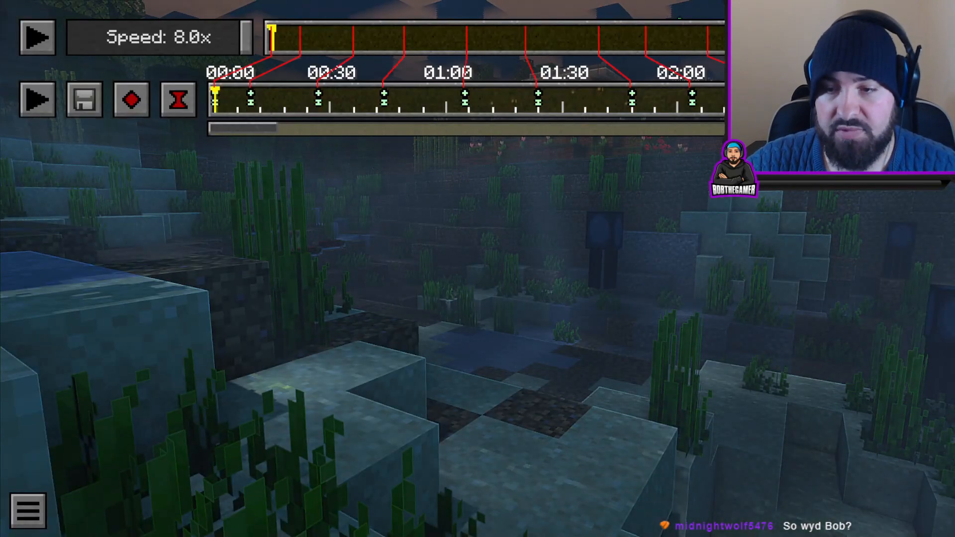
{"action": "key", "text": "space"}
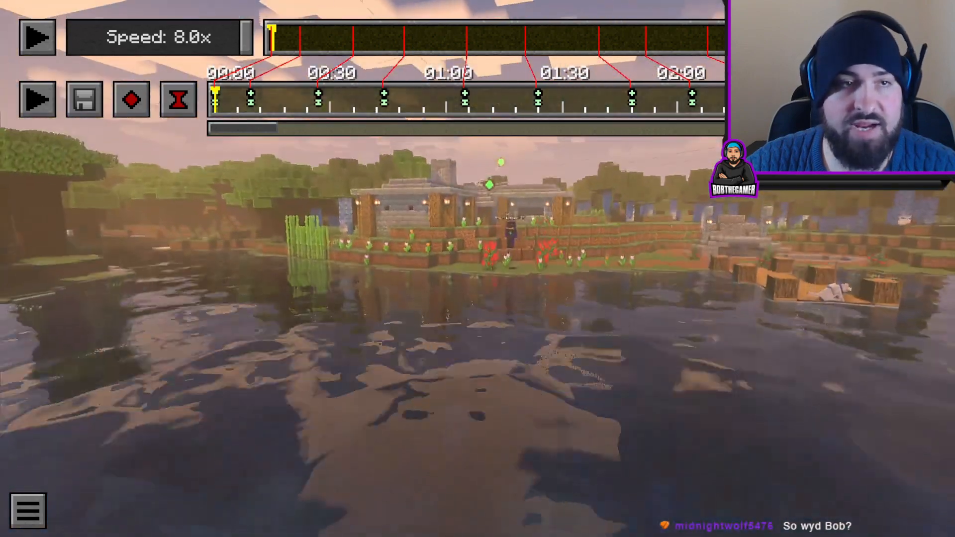
{"action": "key", "text": "shift"}
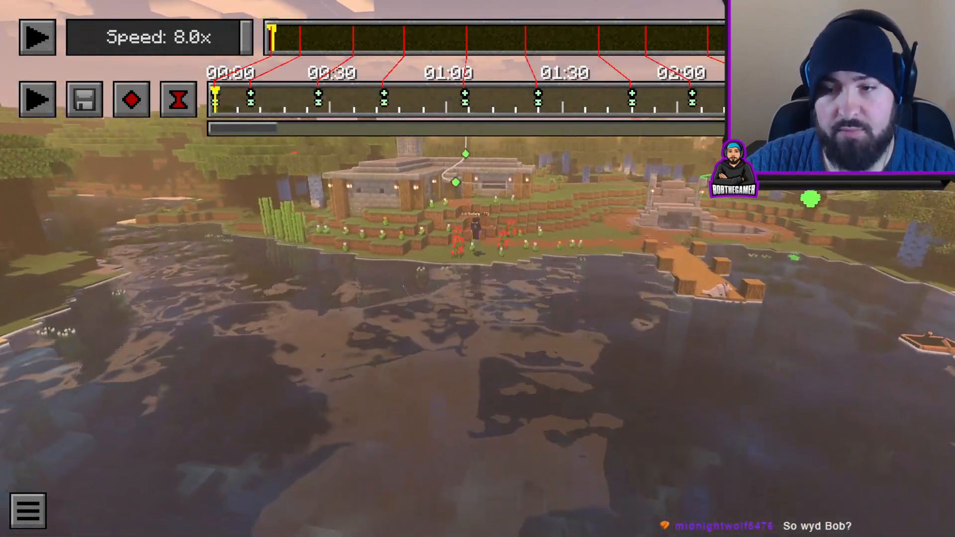
{"action": "key", "text": "t"}
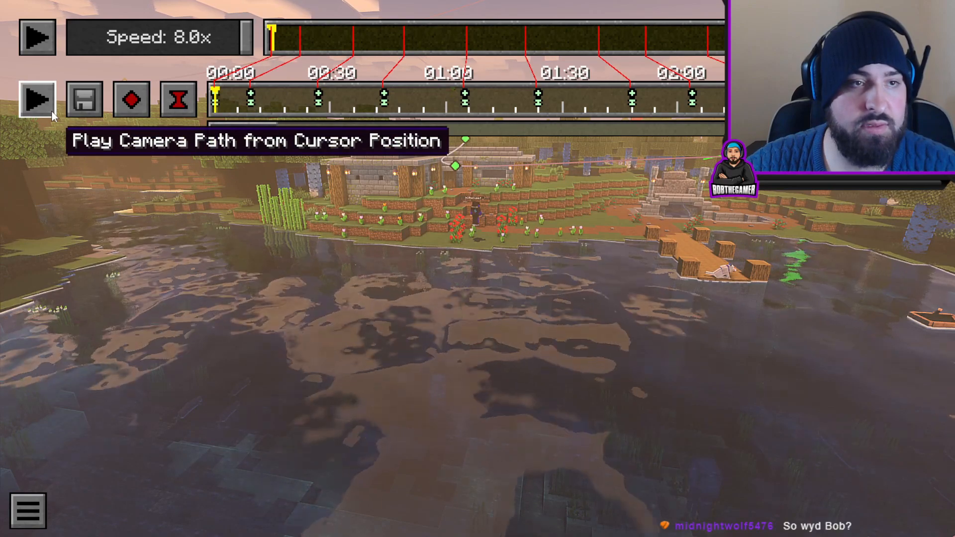
{"action": "left_click", "coordinate": [52, 110]}
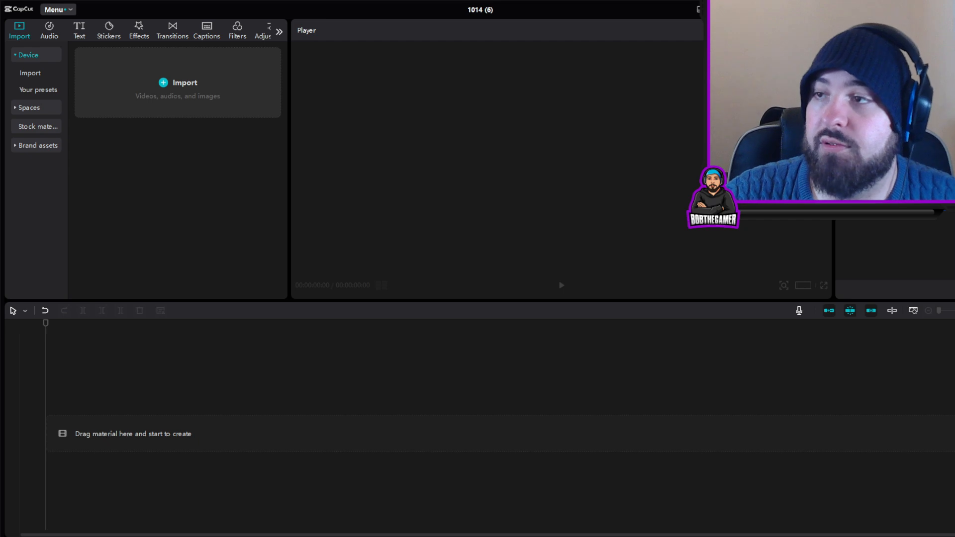
Step: Switch to CapCut and import the rendered timelapse video, the underwater screenshot and the music MP3 into the project
{"action": "left_click_drag", "start_coordinate": [716, 277], "coordinate": [207, 164]}
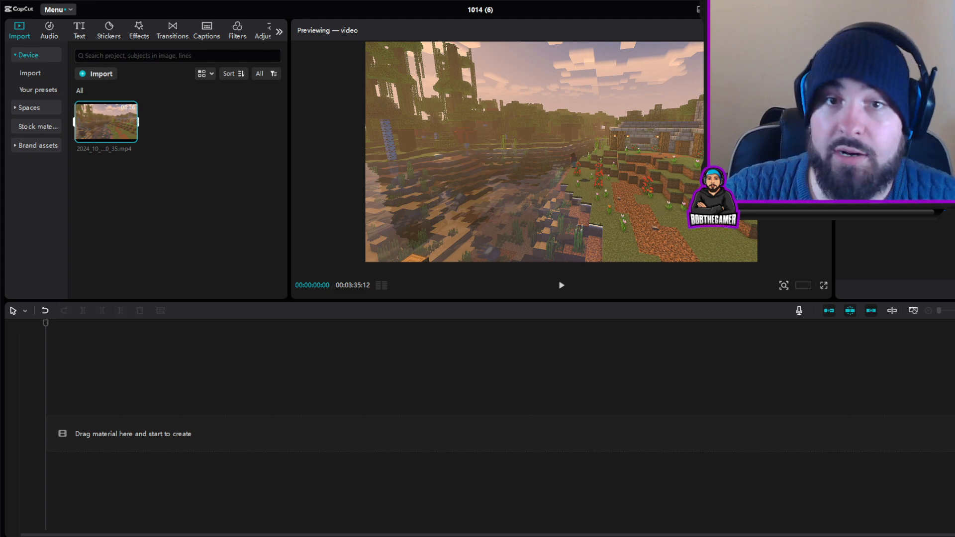
{"action": "left_click_drag", "start_coordinate": [205, 160], "coordinate": [190, 144]}
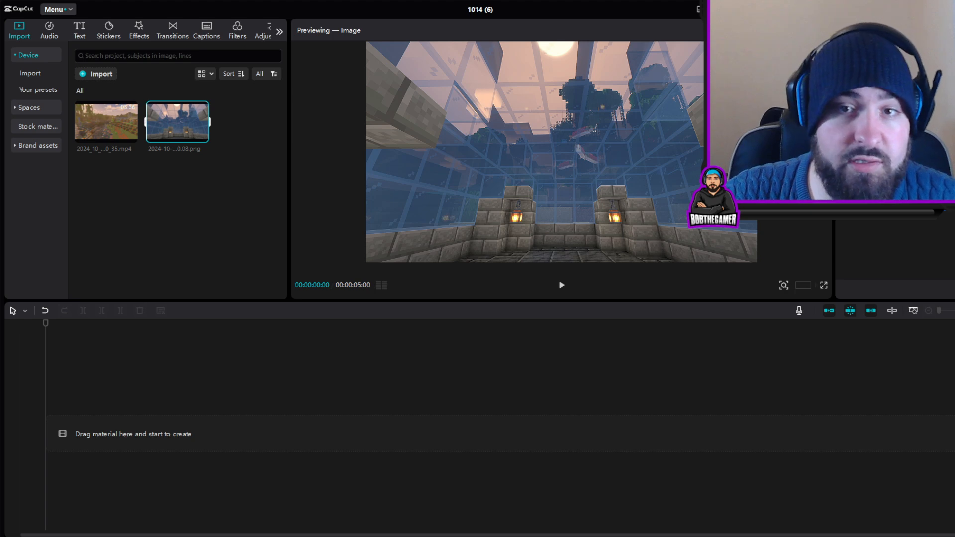
{"action": "left_click_drag", "start_coordinate": [0, 250], "coordinate": [158, 251]}
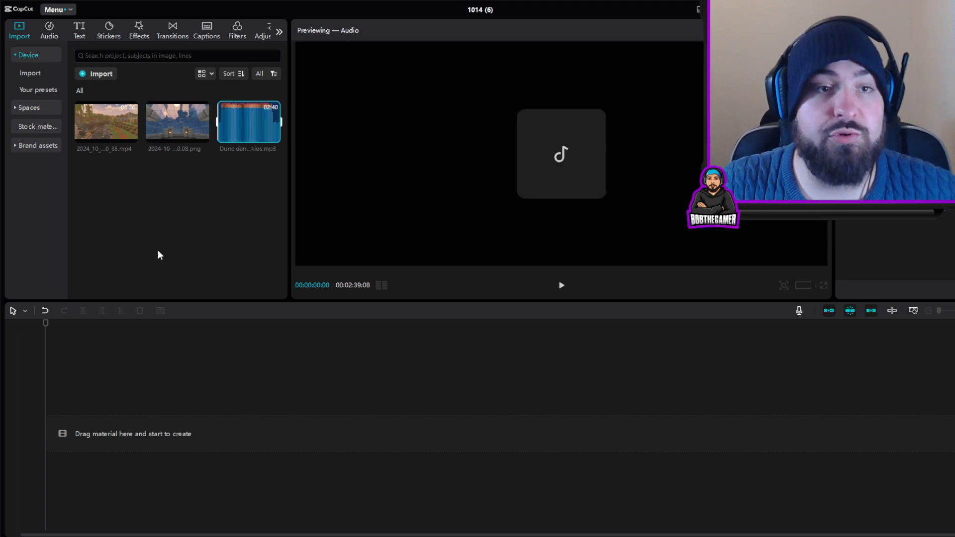
Step: Place the timelapse video on the timeline and trim the first six frames off its start
{"action": "left_click_drag", "start_coordinate": [102, 122], "coordinate": [124, 426]}
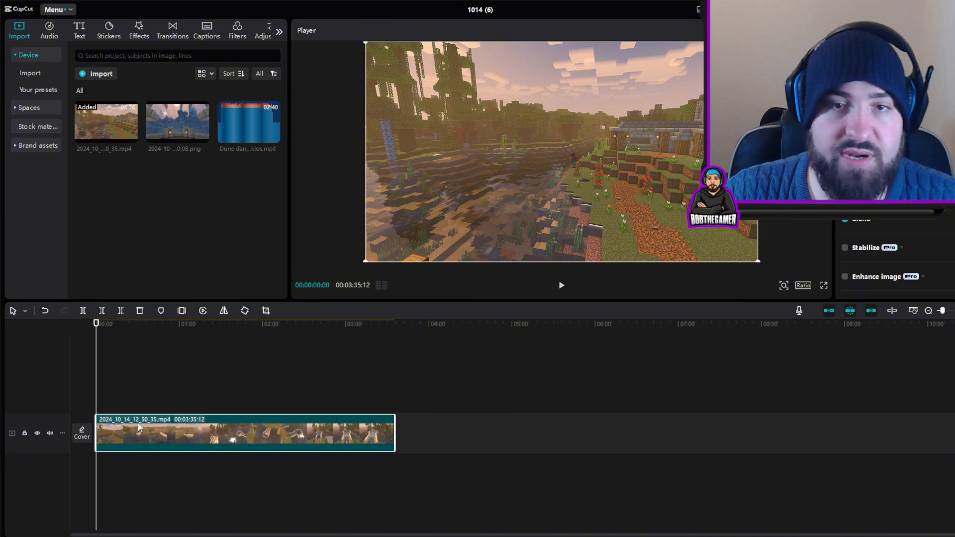
{"action": "scroll", "coordinate": [121, 427], "scroll_direction": "up", "scroll_amount": 10}
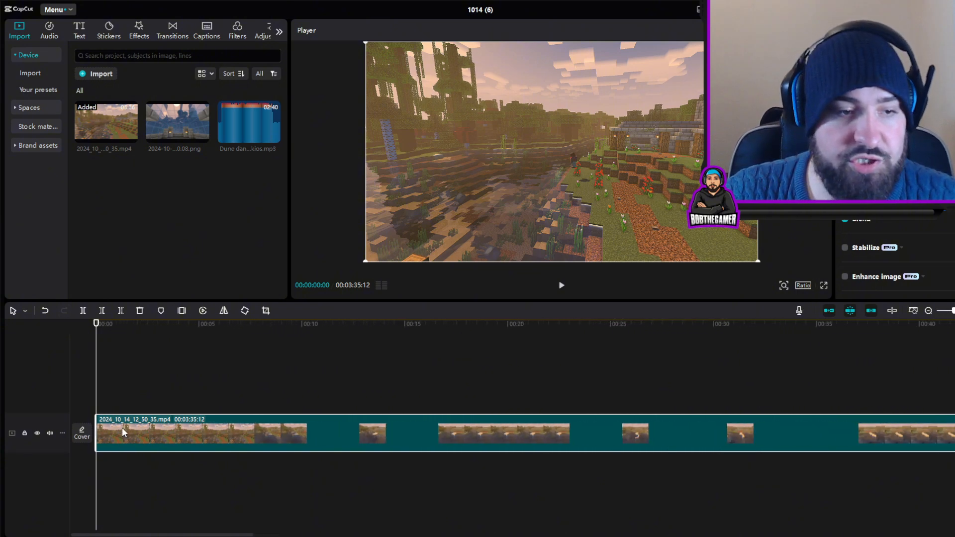
{"action": "left_click_drag", "start_coordinate": [101, 424], "coordinate": [104, 423]}
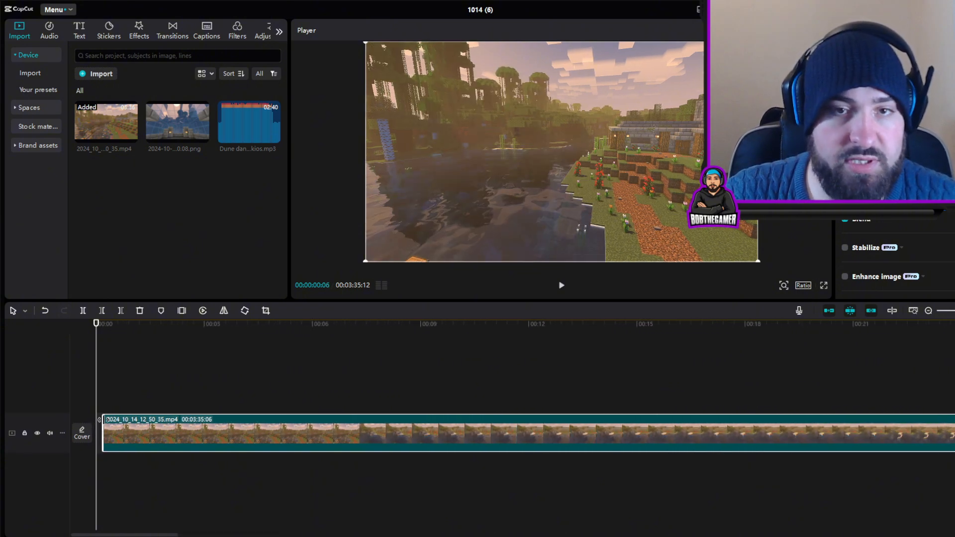
{"action": "left_click", "coordinate": [159, 359]}
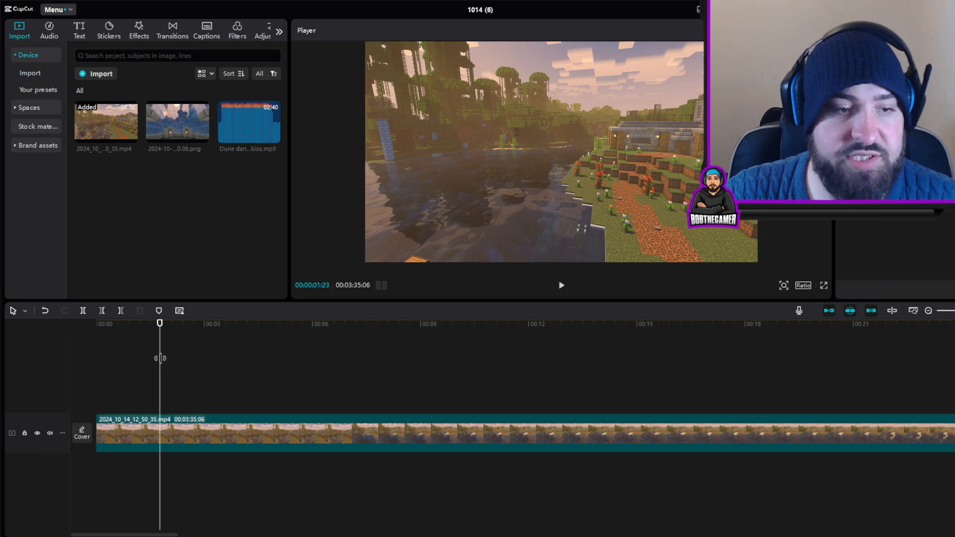
{"action": "left_click_drag", "start_coordinate": [159, 358], "coordinate": [69, 362]}
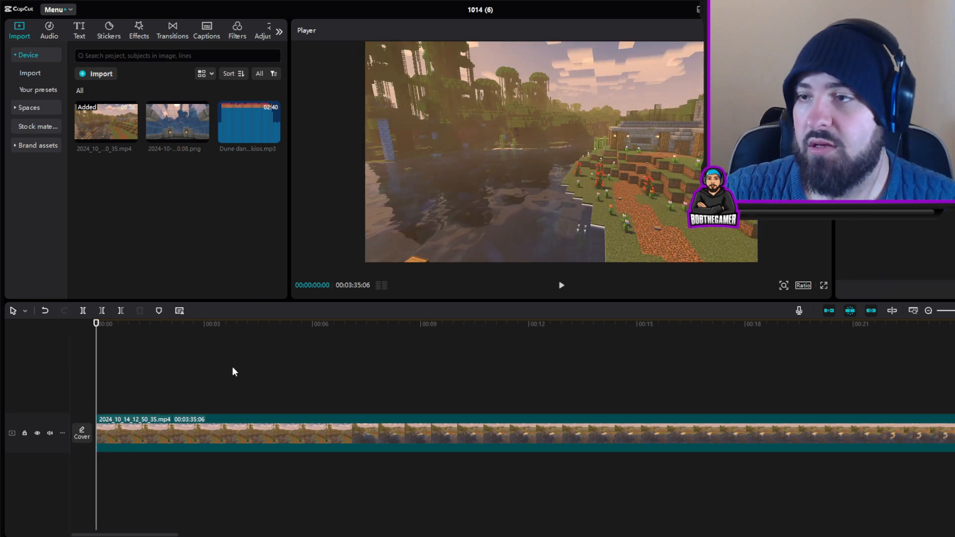
{"action": "scroll", "coordinate": [257, 367], "scroll_direction": "down", "scroll_amount": 10}
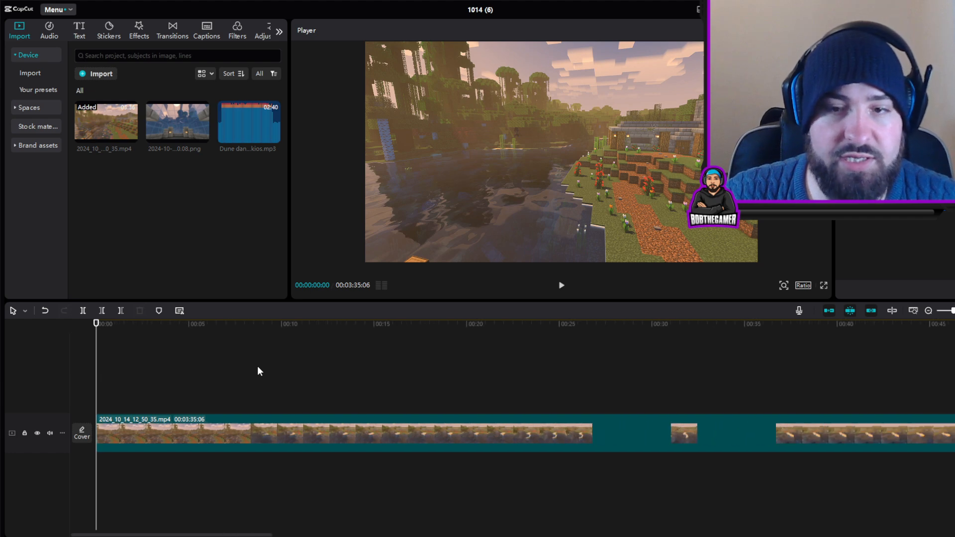
{"action": "scroll", "coordinate": [258, 366], "scroll_direction": "down", "scroll_amount": 3}
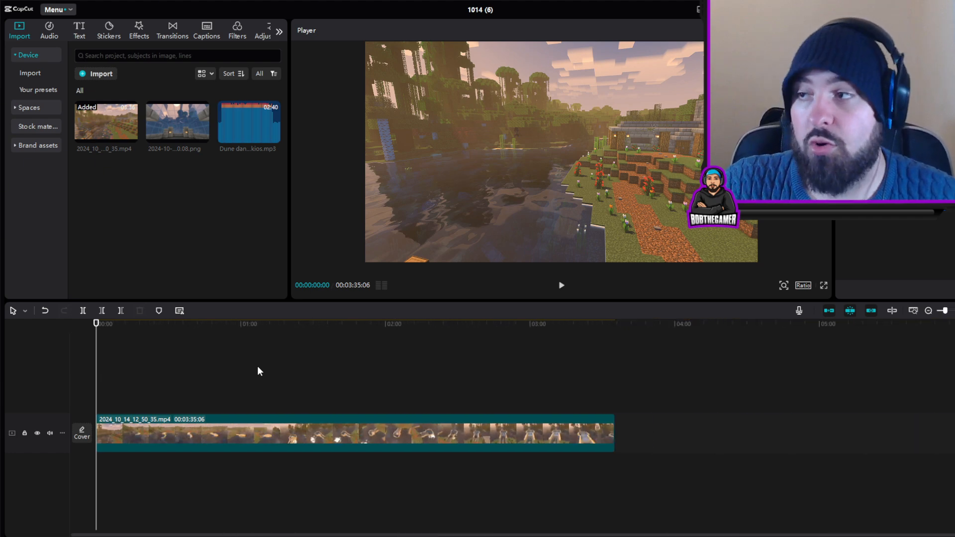
Step: Speed up the timelapse clip to 8.4x and play its opening seconds
{"action": "left_click", "coordinate": [352, 434]}
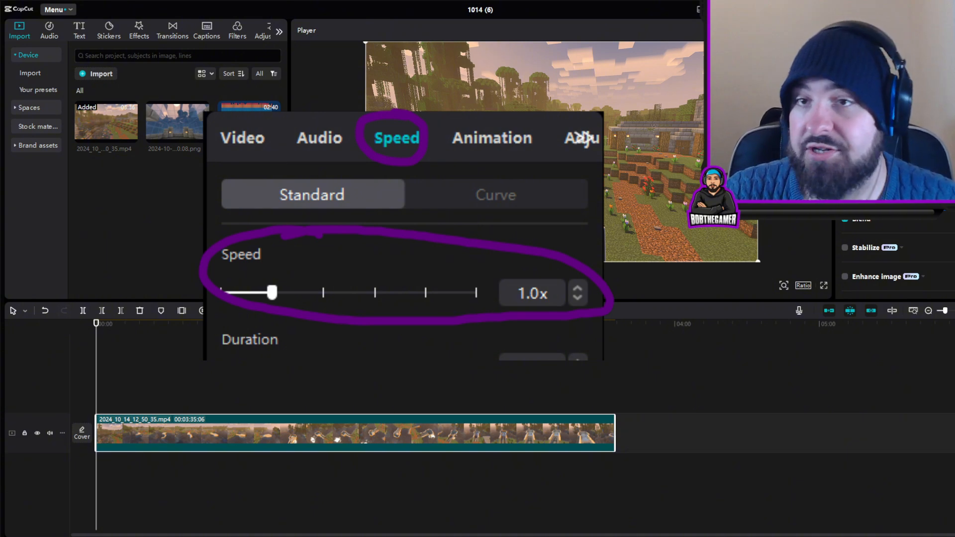
{"action": "left_click", "coordinate": [914, 30]}
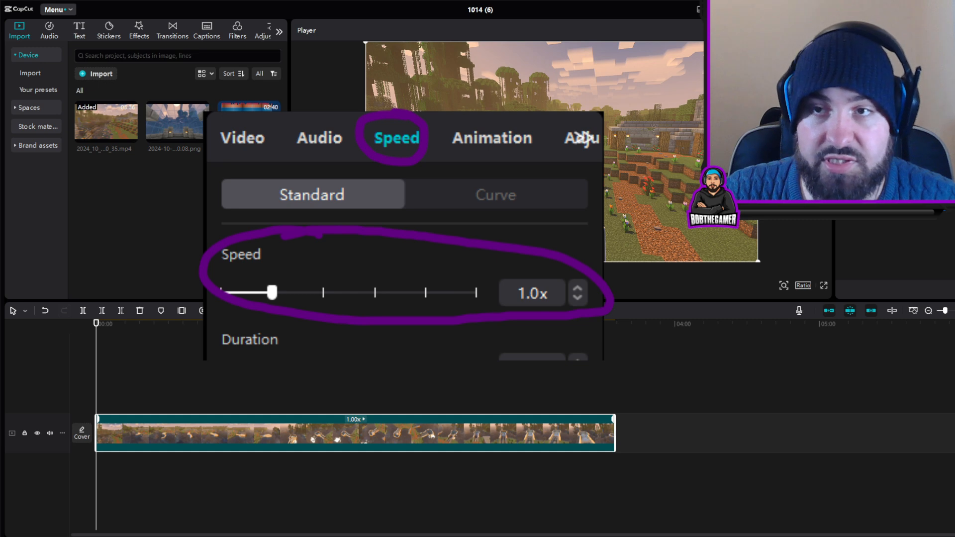
{"action": "key", "text": "Return"}
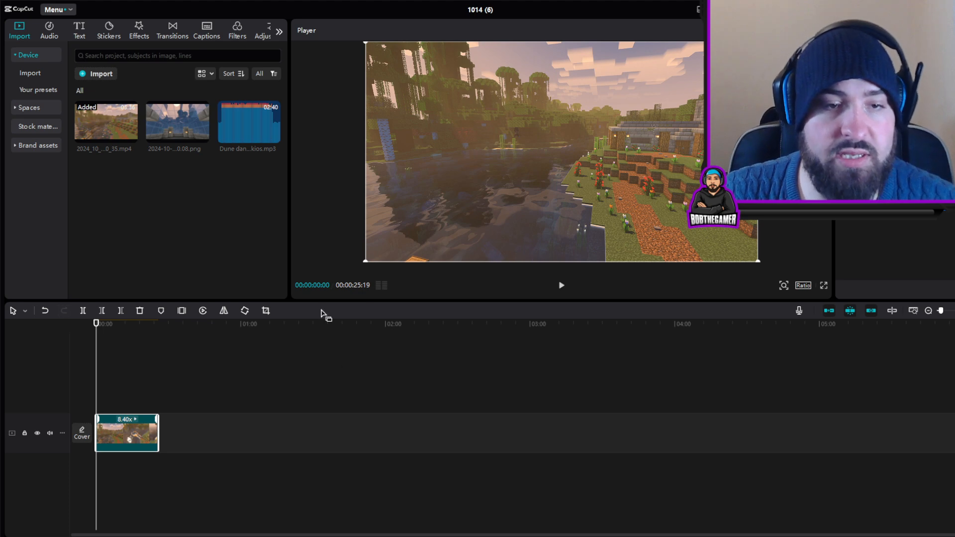
{"action": "key", "text": "space"}
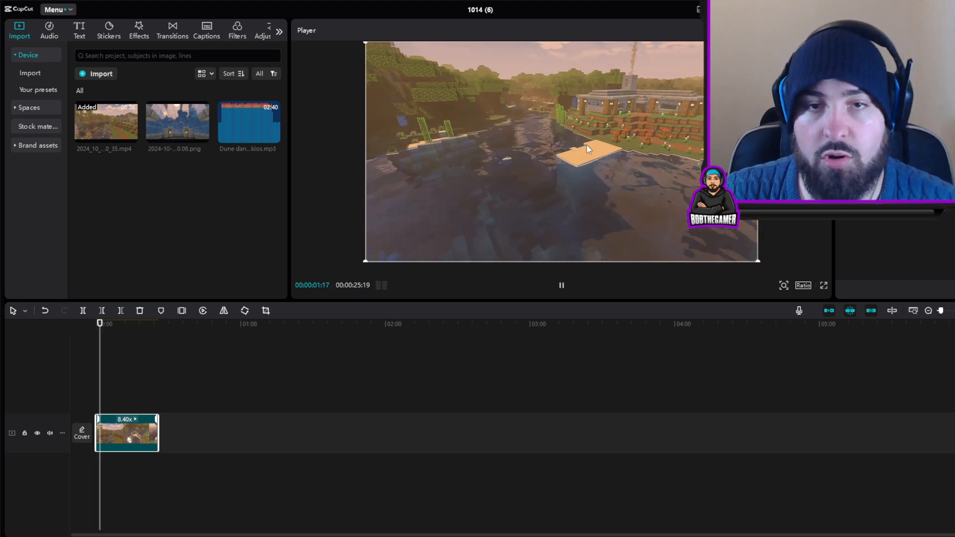
{"action": "key", "text": "space"}
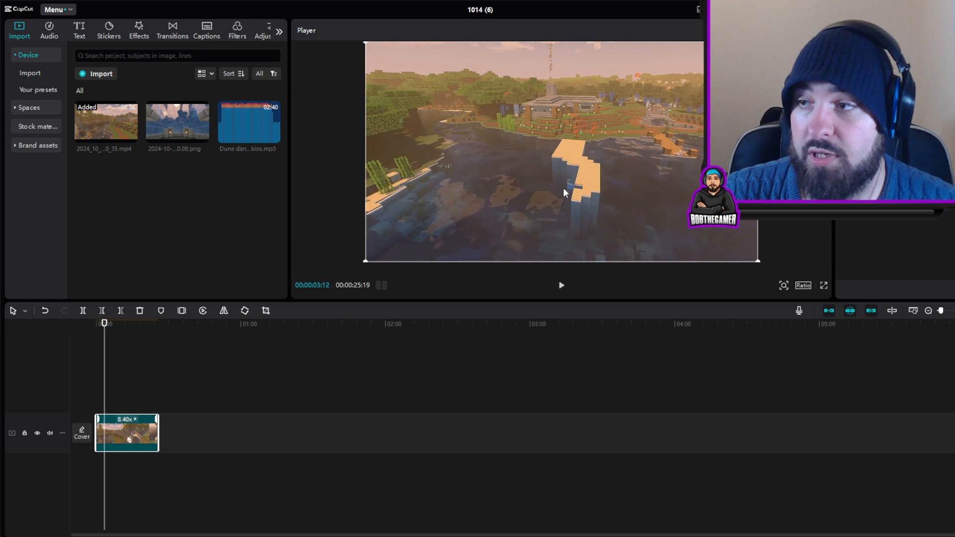
Step: Change the project ratio to 9:16, enlarge the timelapse to fill the vertical frame, and preview it
{"action": "left_click", "coordinate": [802, 285]}
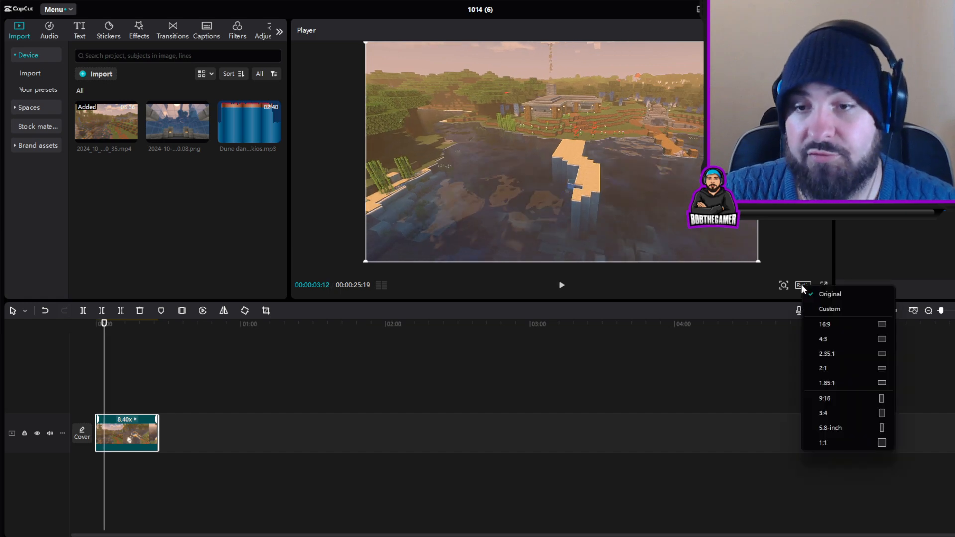
{"action": "left_click", "coordinate": [836, 398]}
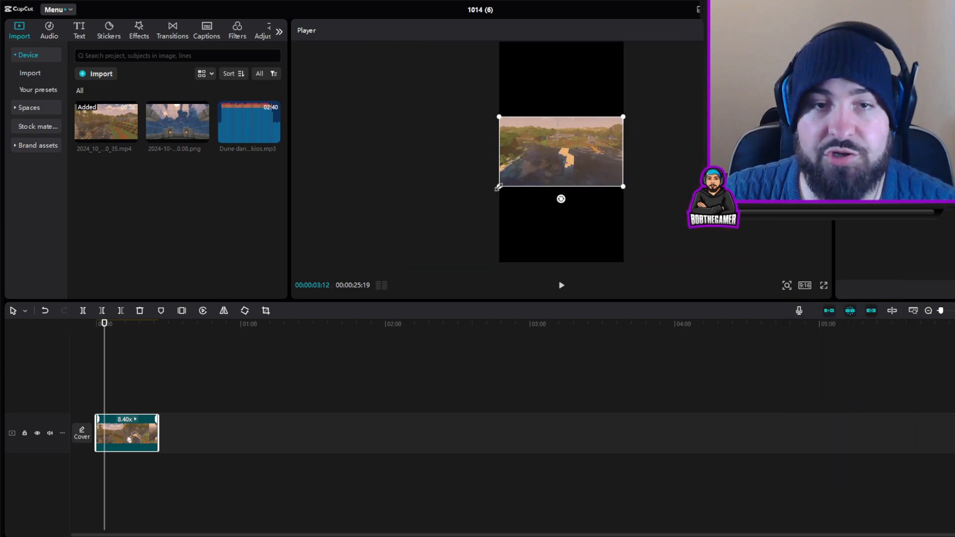
{"action": "left_click_drag", "start_coordinate": [497, 188], "coordinate": [323, 313]}
{"action": "left_click", "coordinate": [324, 209]}
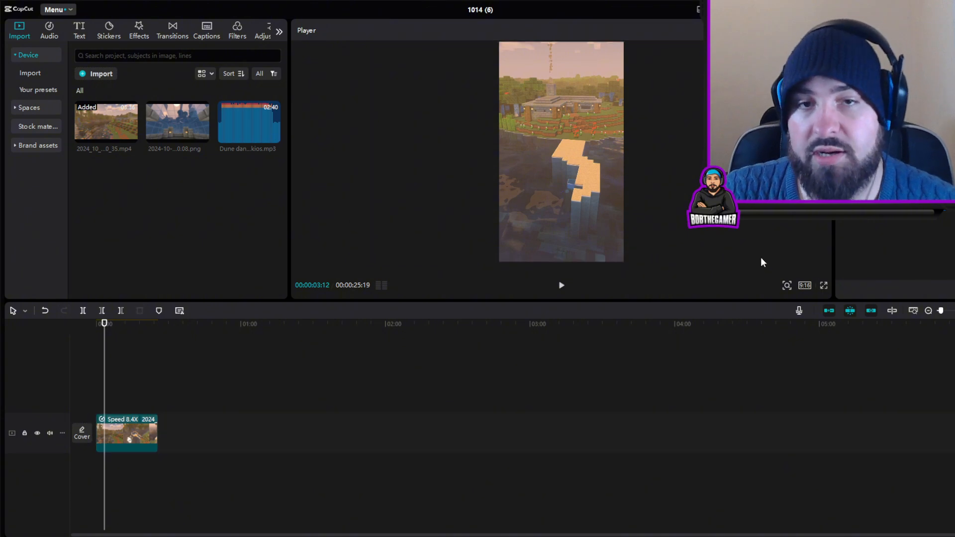
{"action": "key", "text": "space"}
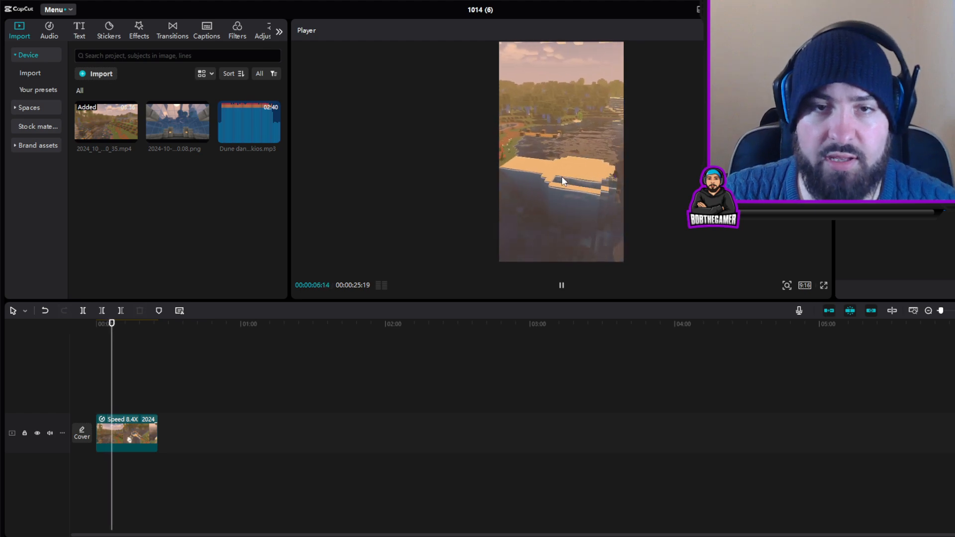
{"action": "key", "text": "space"}
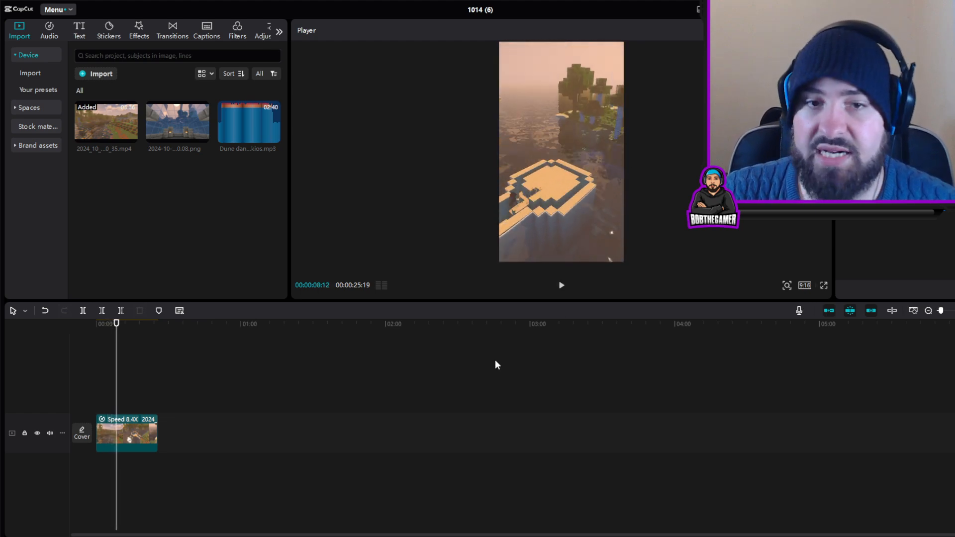
{"action": "key", "text": "Home"}
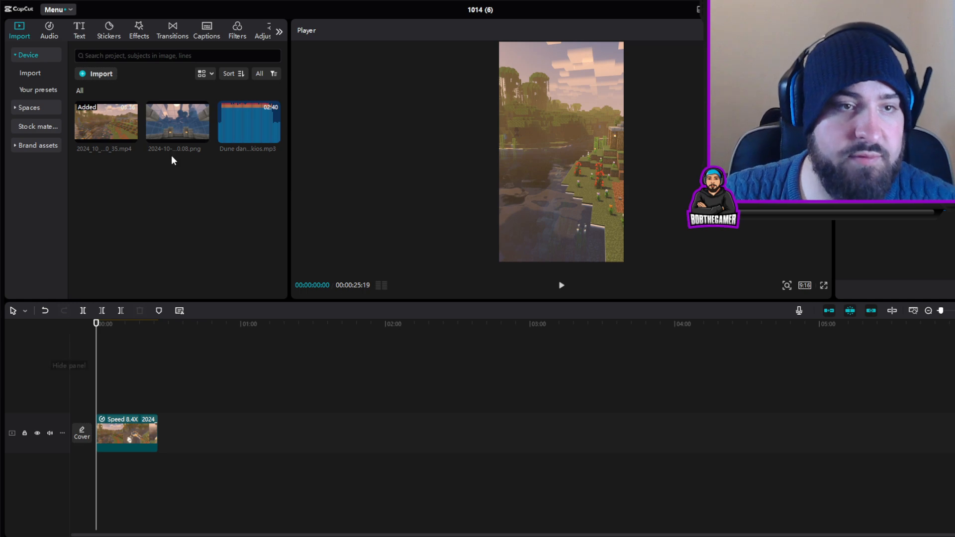
Step: Place the Dune dancer music at 00:00 under the timelapse at reduced volume and append the underwater screenshot after the video
{"action": "left_click_drag", "start_coordinate": [235, 114], "coordinate": [181, 478]}
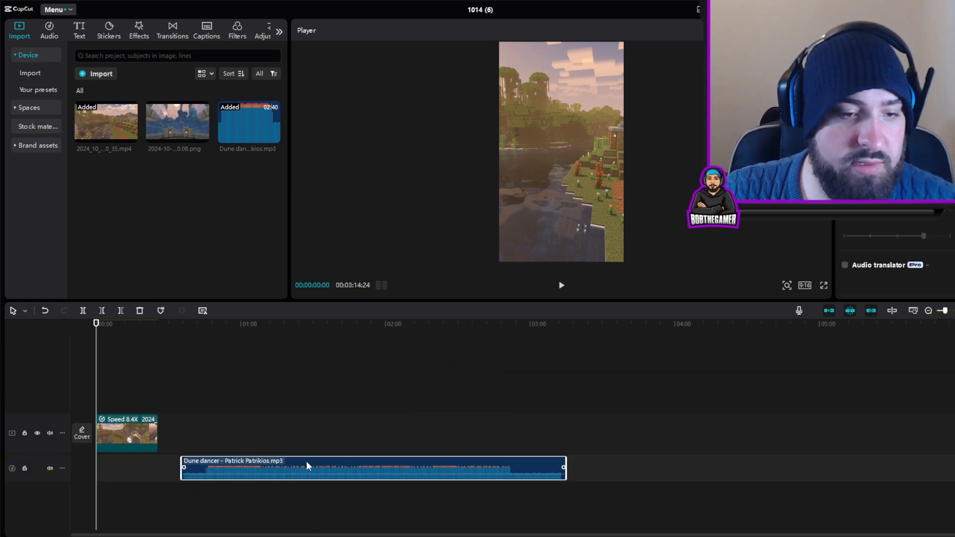
{"action": "left_click_drag", "start_coordinate": [390, 461], "coordinate": [267, 472]}
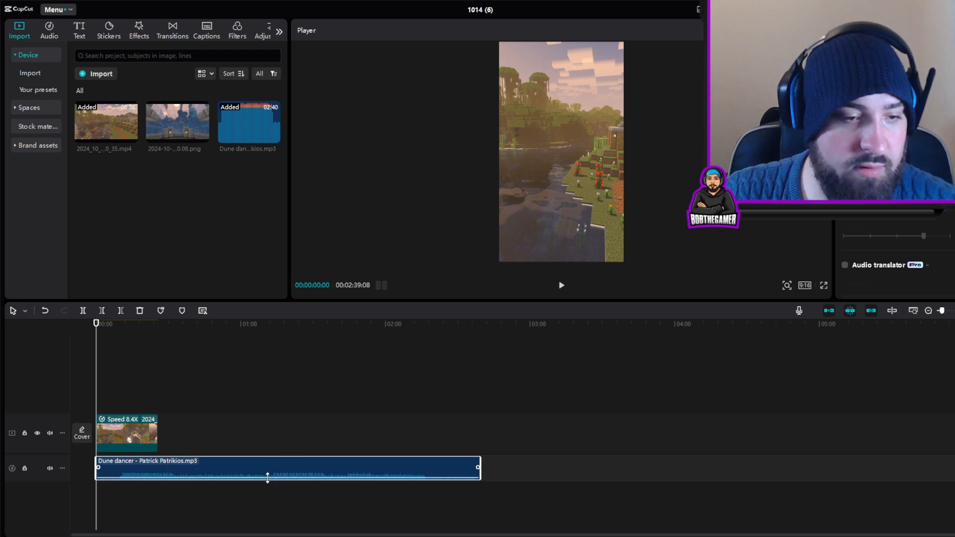
{"action": "left_click_drag", "start_coordinate": [175, 129], "coordinate": [165, 432]}
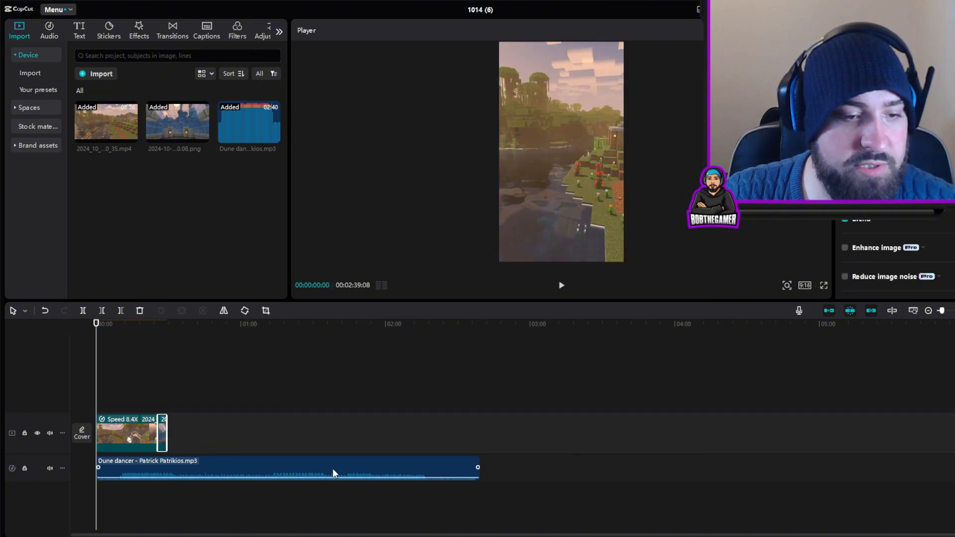
Step: Try a fade-out on the music's end, and trim the track to finish with the screenshot clip
{"action": "left_click", "coordinate": [479, 467]}
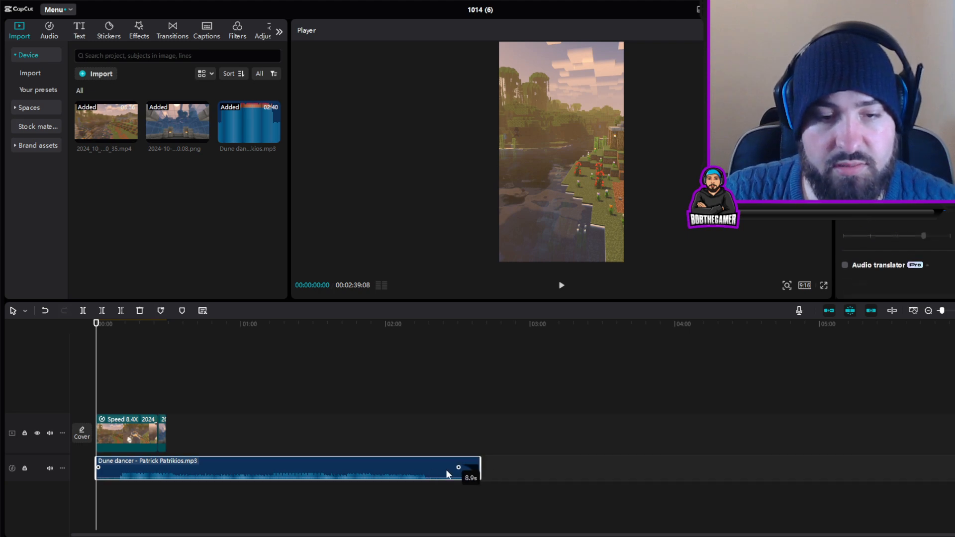
{"action": "mouse_move", "coordinate": [491, 468]}
{"action": "left_mouse_down"}
{"action": "mouse_move", "coordinate": [420, 473]}
{"action": "mouse_move", "coordinate": [502, 467]}
{"action": "left_mouse_up"}
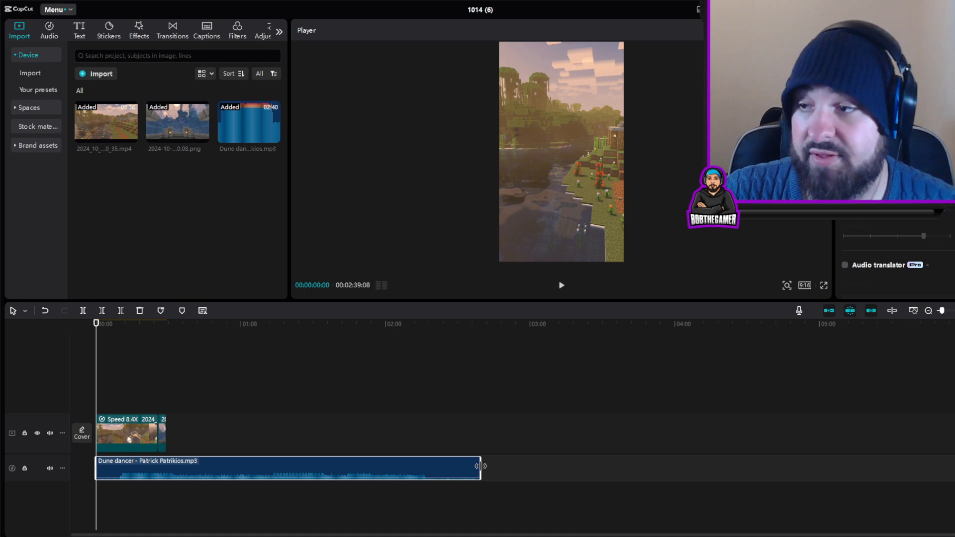
{"action": "left_click_drag", "start_coordinate": [481, 466], "coordinate": [165, 473]}
{"action": "scroll", "coordinate": [141, 473], "scroll_direction": "up", "scroll_amount": 8}
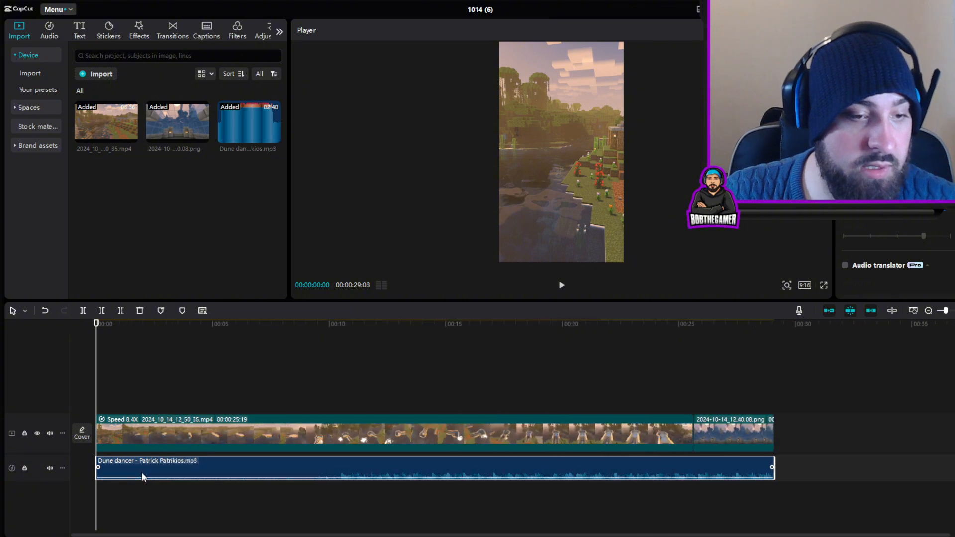
Step: Play the opening with music twice and raise the music volume to about -10.8 dB
{"action": "key", "text": "space"}
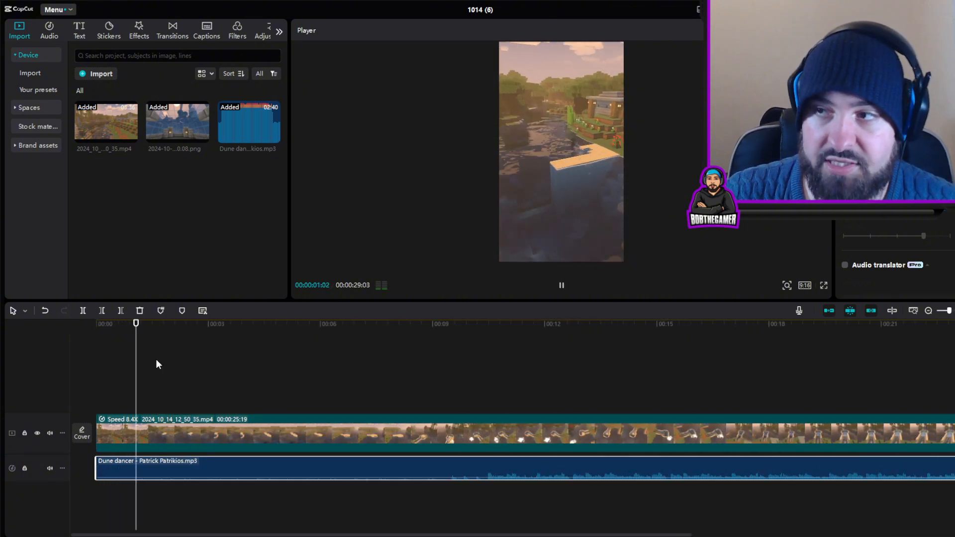
{"action": "key", "text": "space"}
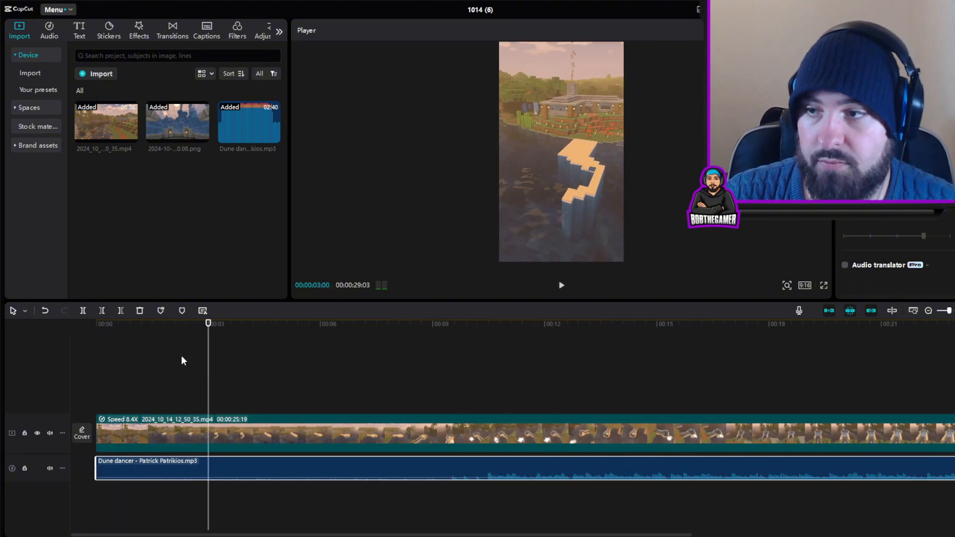
{"action": "left_click", "coordinate": [83, 362]}
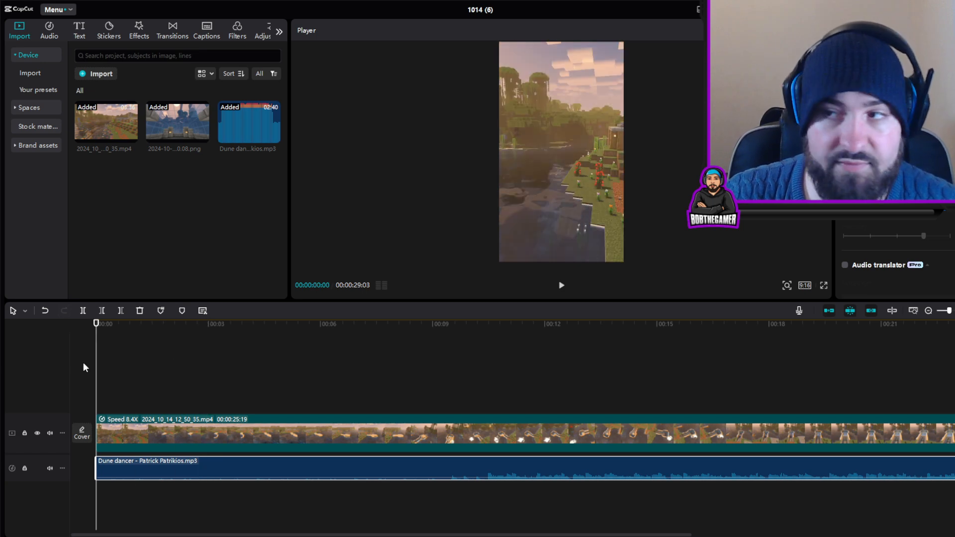
{"action": "key", "text": "space"}
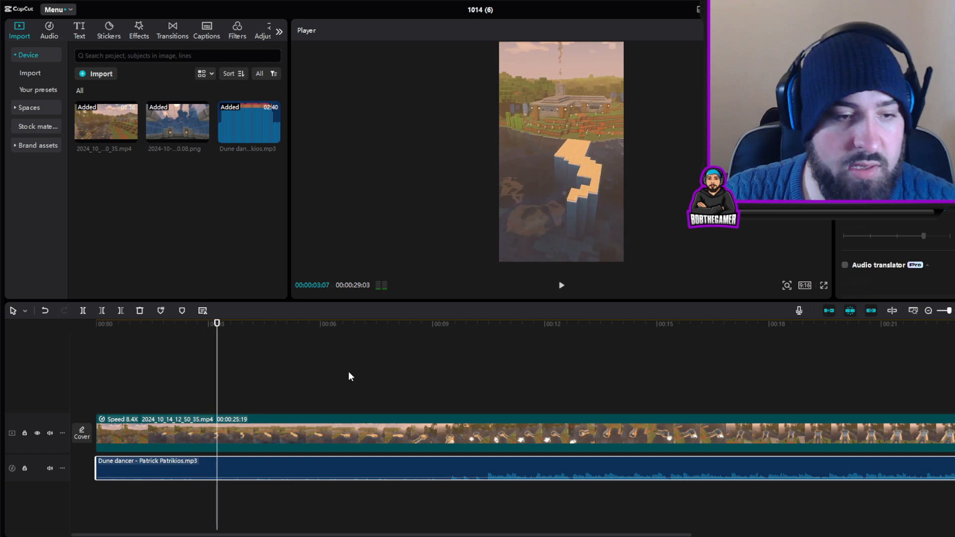
{"action": "key", "text": "space"}
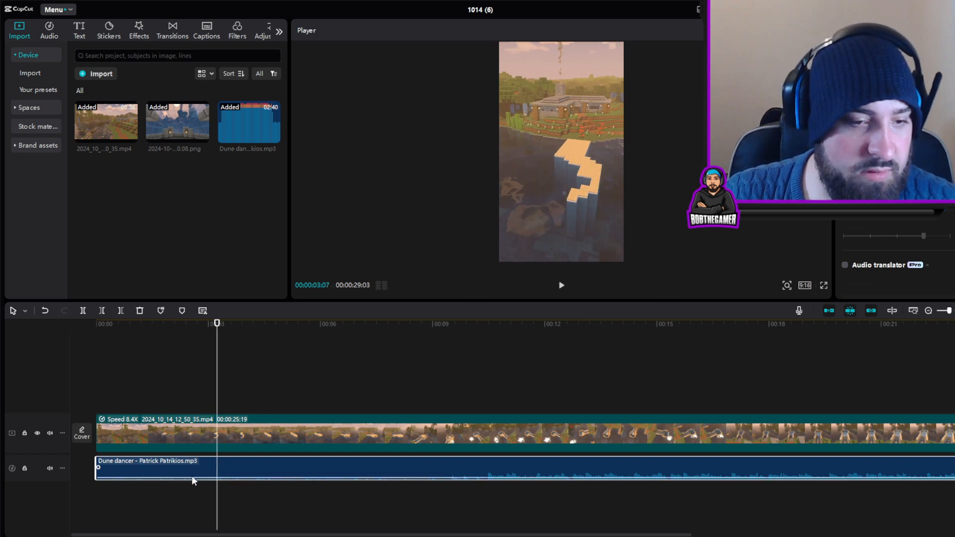
{"action": "left_click_drag", "start_coordinate": [192, 479], "coordinate": [193, 477]}
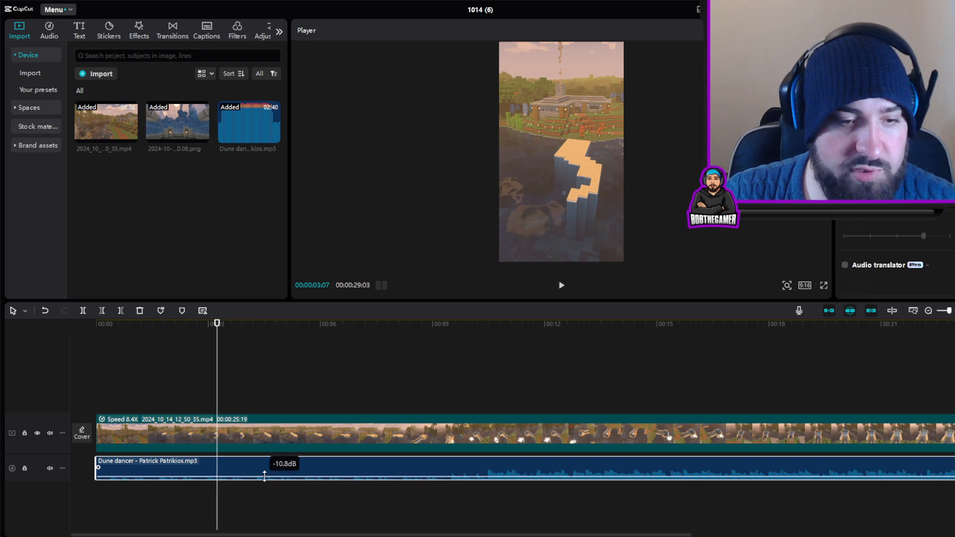
Step: Play the edit from the start and lower the music volume during playback
{"action": "left_click", "coordinate": [210, 409]}
{"action": "left_click_drag", "start_coordinate": [128, 388], "coordinate": [47, 386]}
{"action": "key", "text": "space"}
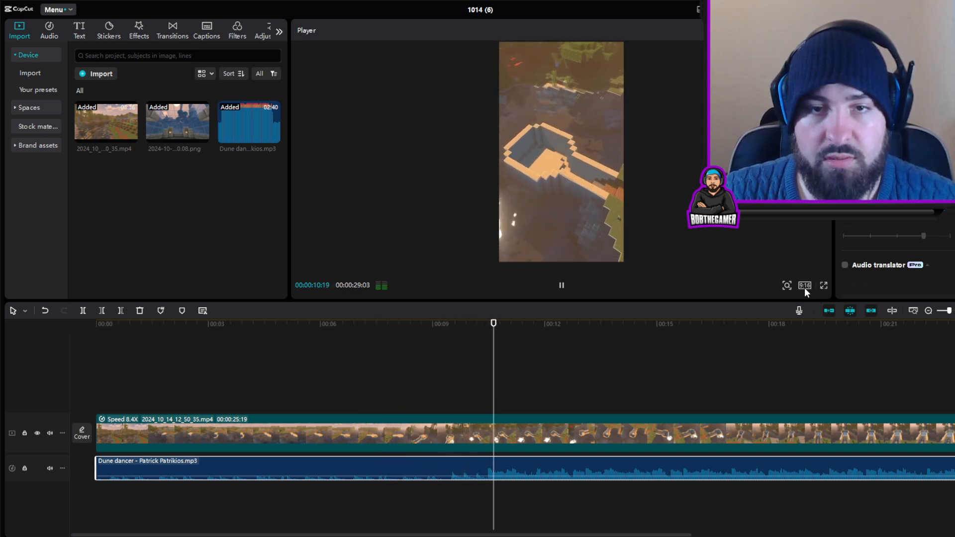
{"action": "left_click_drag", "start_coordinate": [629, 476], "coordinate": [625, 478]}
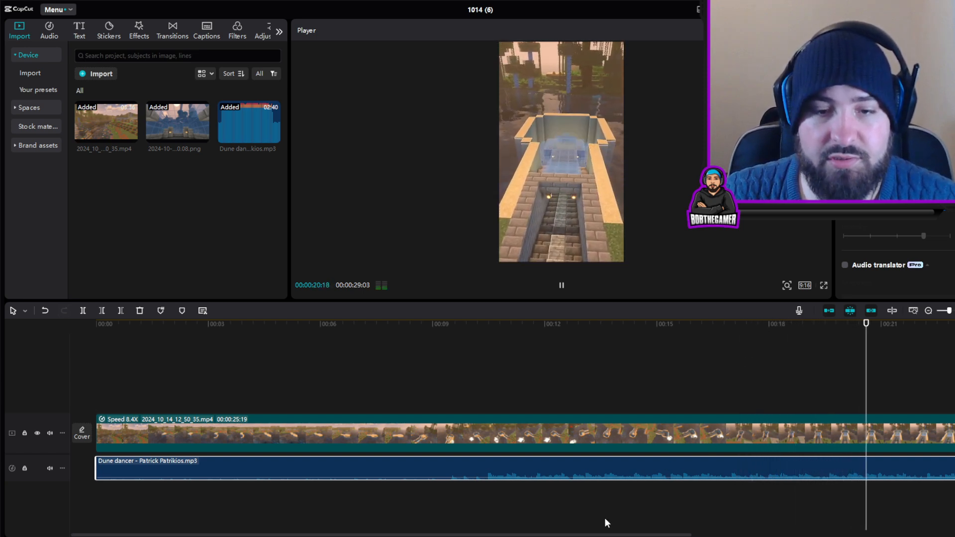
Step: Stop playback near the end of the timeline and shorten the underwater screenshot clip to about two seconds
{"action": "left_click_drag", "start_coordinate": [597, 535], "coordinate": [905, 535]}
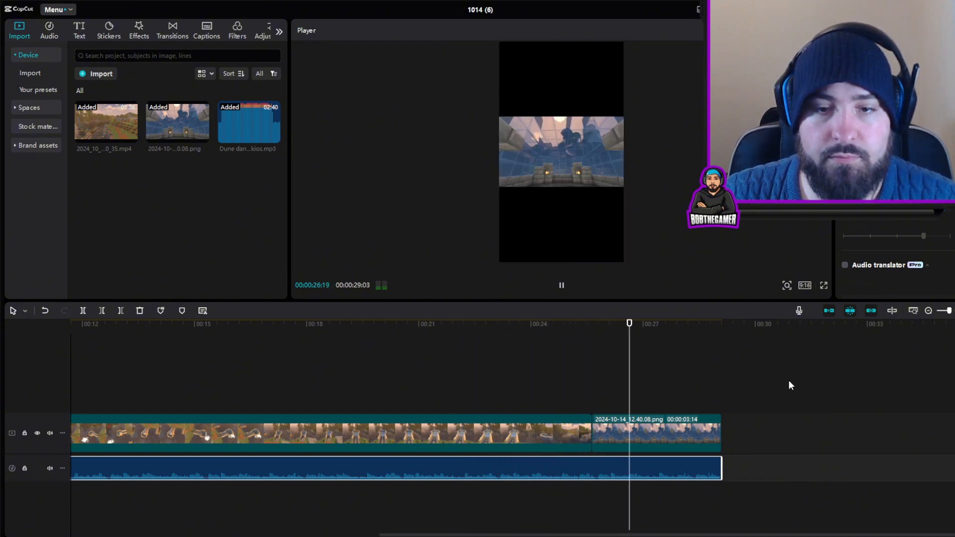
{"action": "key", "text": "space"}
{"action": "left_click", "coordinate": [688, 427]}
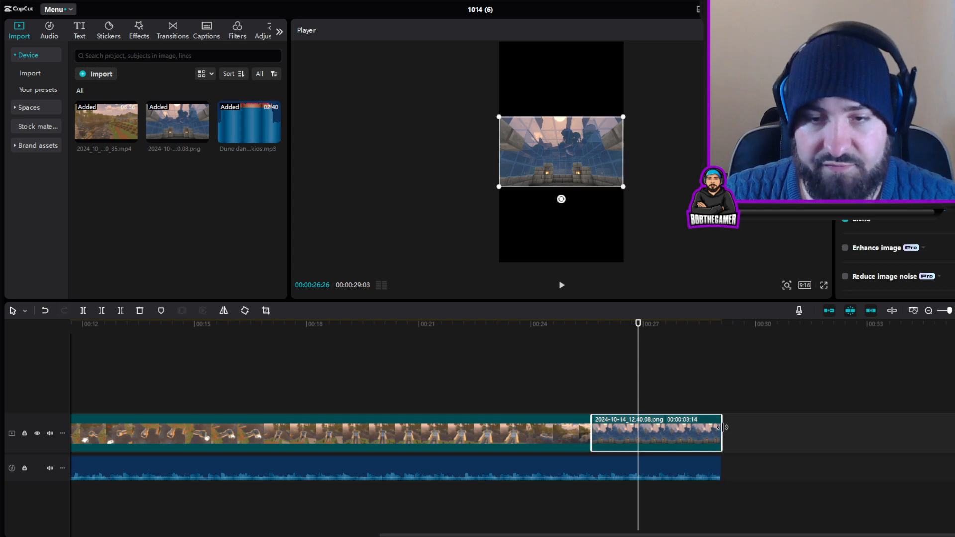
{"action": "left_click_drag", "start_coordinate": [720, 430], "coordinate": [663, 430]}
Step: Scale the underwater screenshot to fill the 9:16 frame and play the end of the timelapse leading into it
{"action": "left_click", "coordinate": [563, 427]}
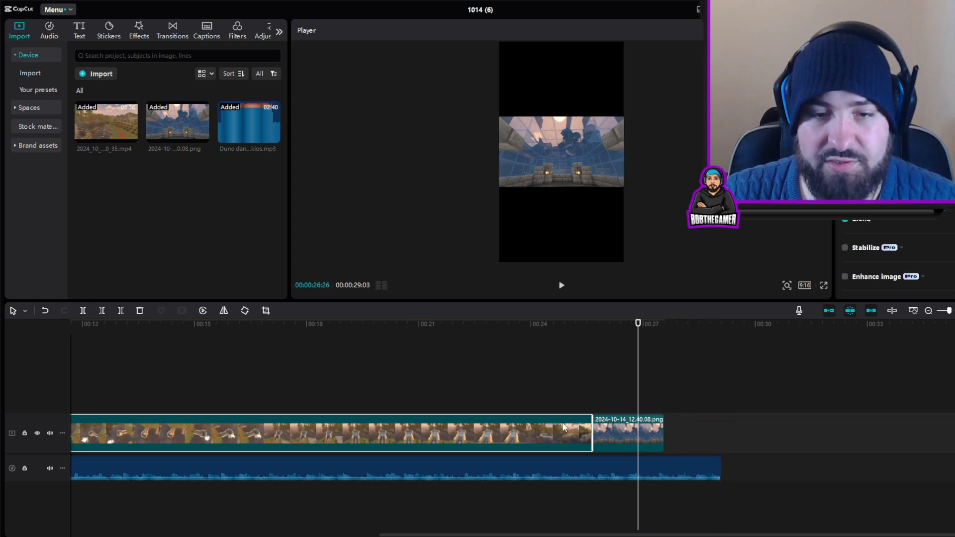
{"action": "left_click_drag", "start_coordinate": [633, 379], "coordinate": [607, 381]}
{"action": "left_click", "coordinate": [547, 181]}
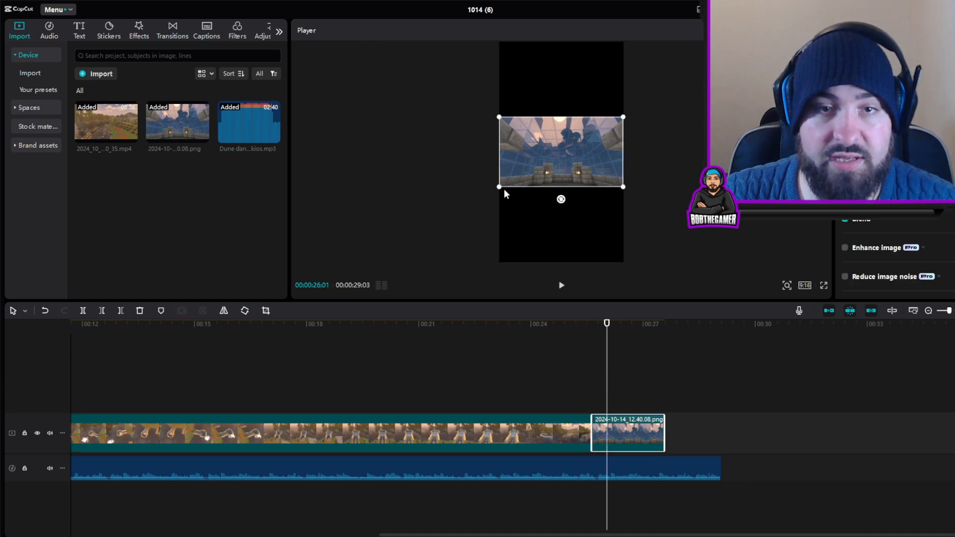
{"action": "left_click_drag", "start_coordinate": [501, 189], "coordinate": [341, 341]}
{"action": "left_click", "coordinate": [526, 392]}
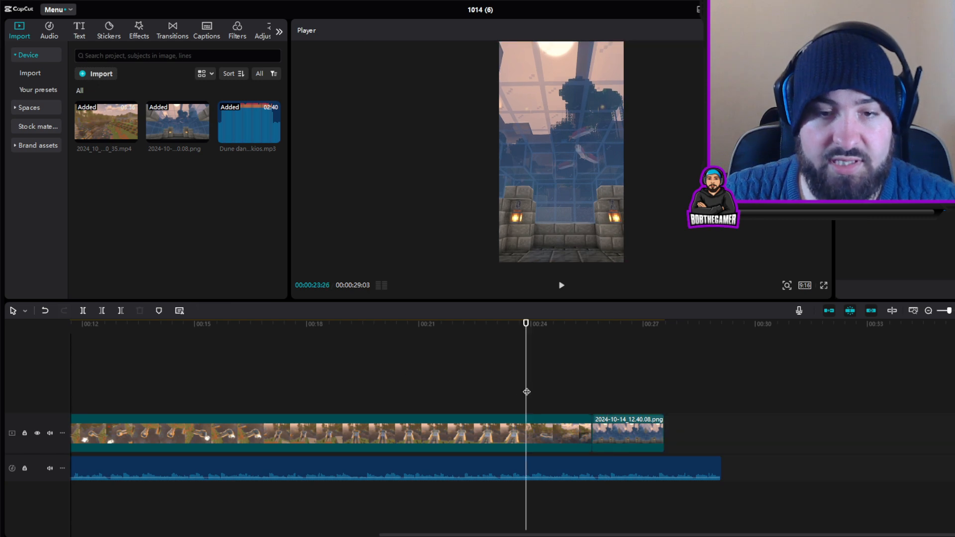
{"action": "key", "text": "space"}
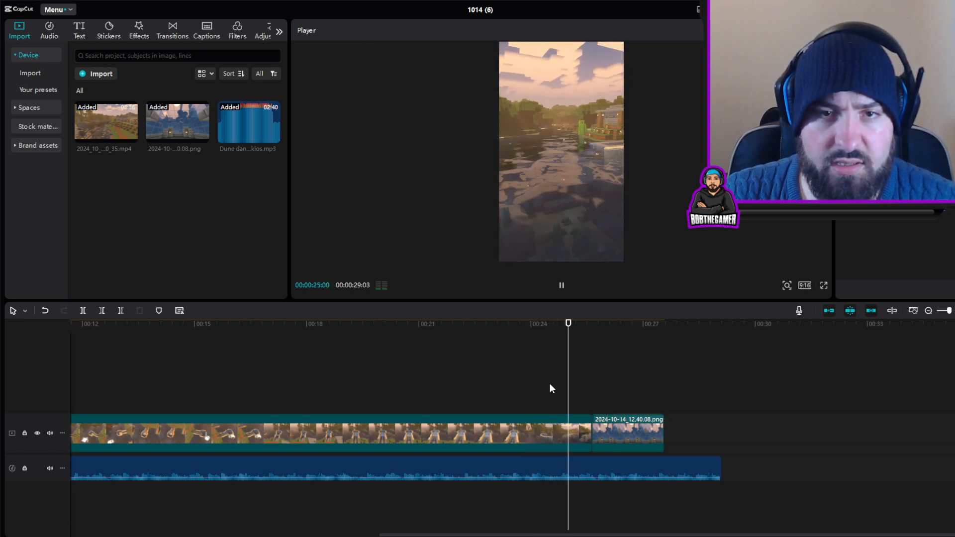
{"action": "key", "text": "space"}
Step: Split the sped-up timelapse clip at 00:00:25:05, shortly before the underwater screenshot
{"action": "left_click_drag", "start_coordinate": [582, 379], "coordinate": [574, 379]}
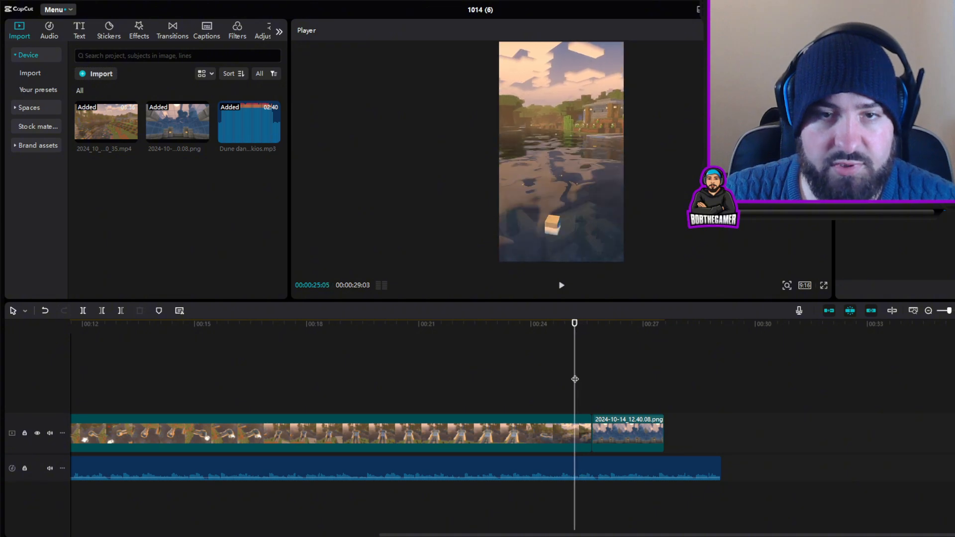
{"action": "left_click", "coordinate": [585, 434]}
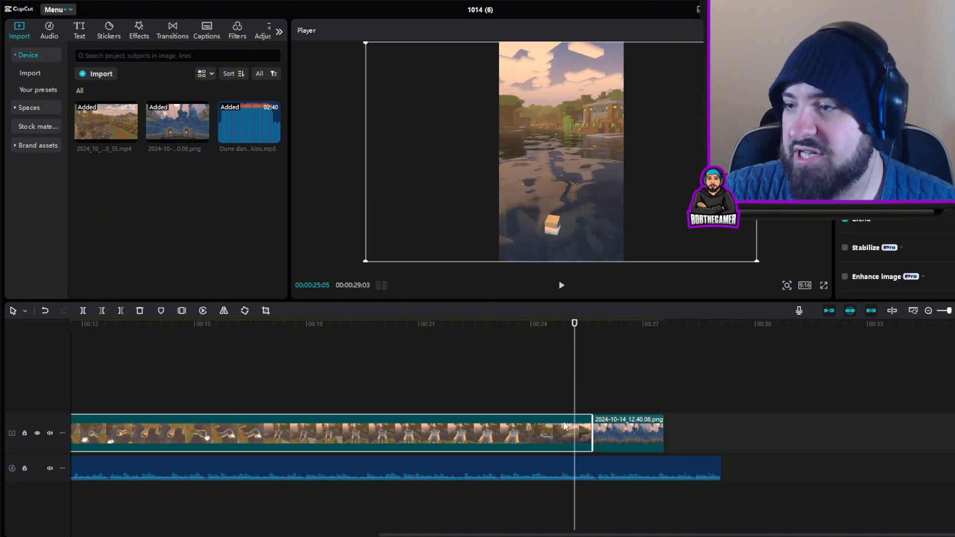
{"action": "left_click", "coordinate": [84, 313]}
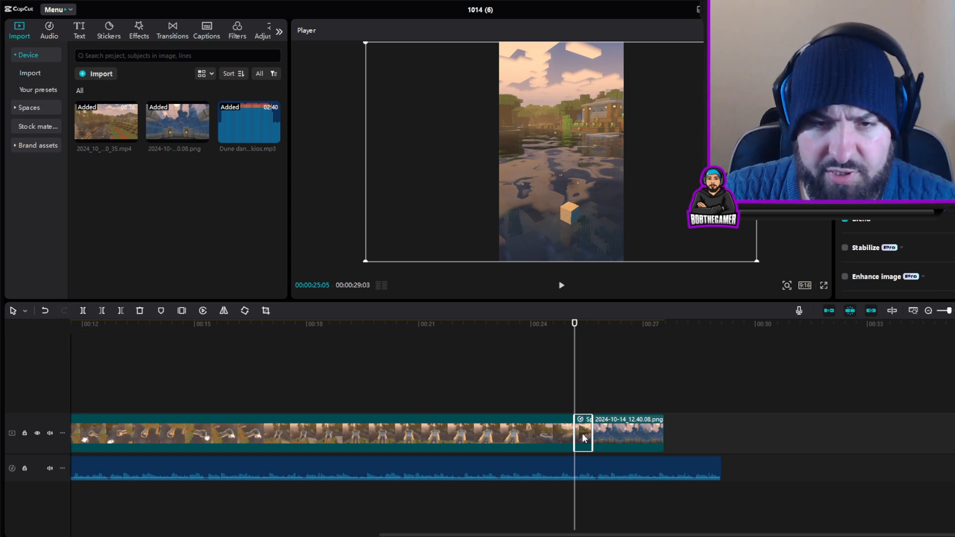
Step: Slow the short split-off end piece of the timelapse to 1.5x speed
{"action": "left_click", "coordinate": [902, 31]}
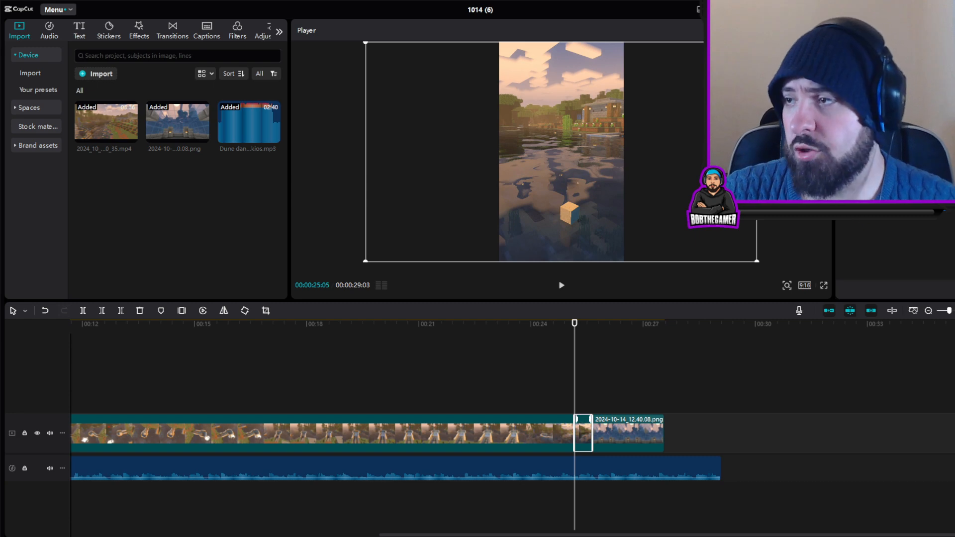
{"action": "key", "text": "alt+Tab"}
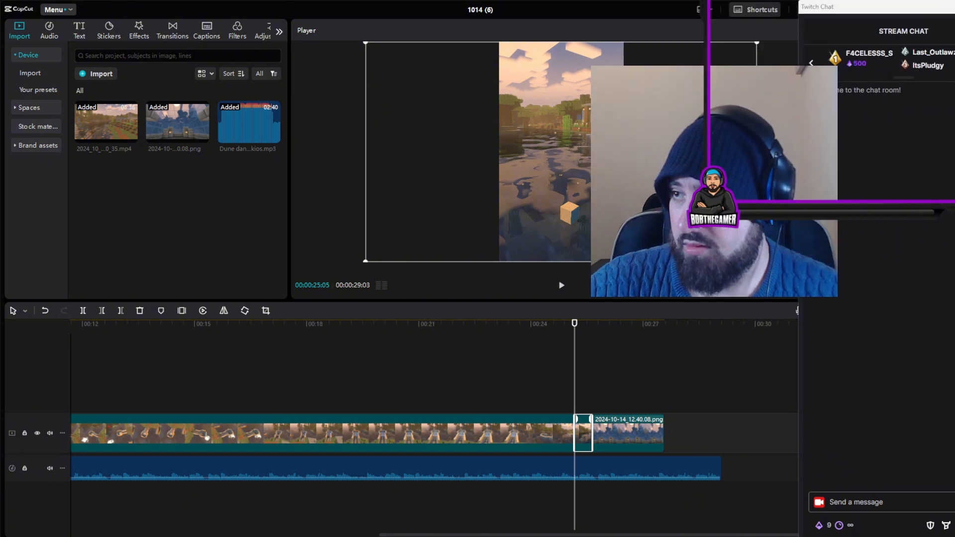
{"action": "left_click", "coordinate": [585, 436]}
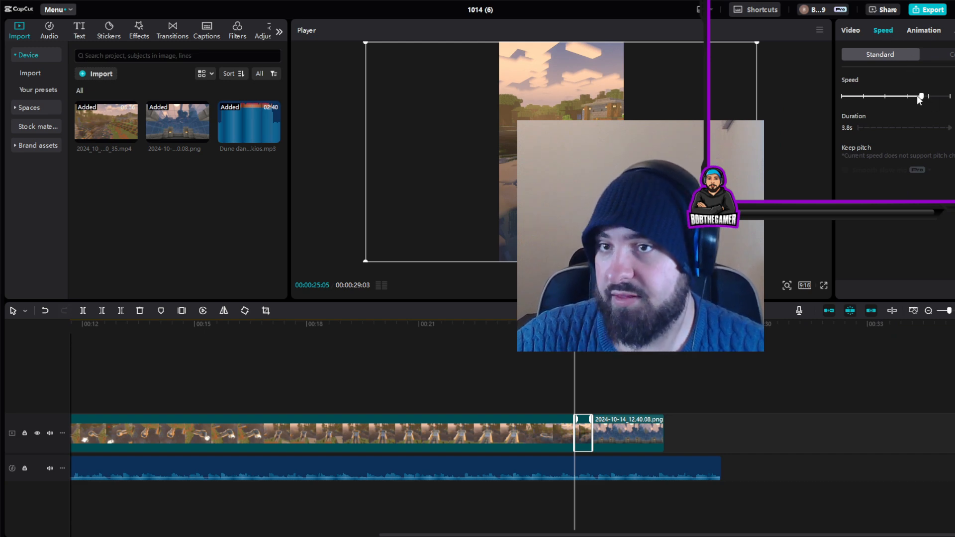
{"action": "left_click_drag", "start_coordinate": [925, 96], "coordinate": [927, 96]}
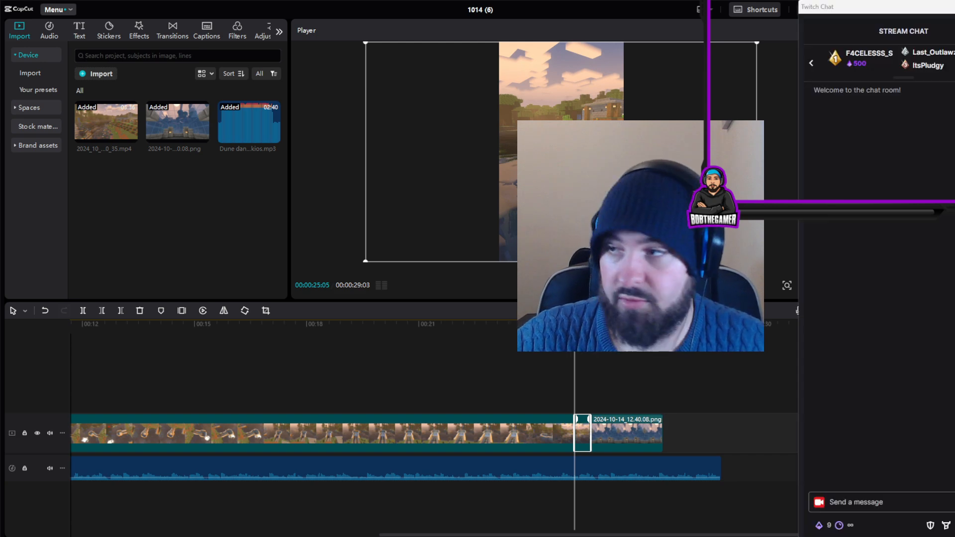
{"action": "left_click", "coordinate": [553, 204]}
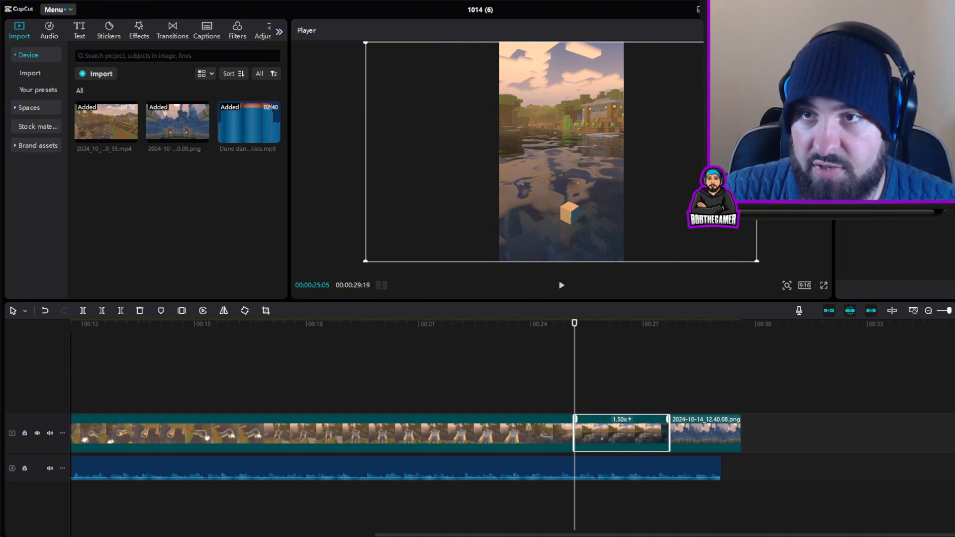
Step: Play the slowed end piece of the timelapse through to the underwater screenshot
{"action": "left_click", "coordinate": [500, 397]}
{"action": "key", "text": "space"}
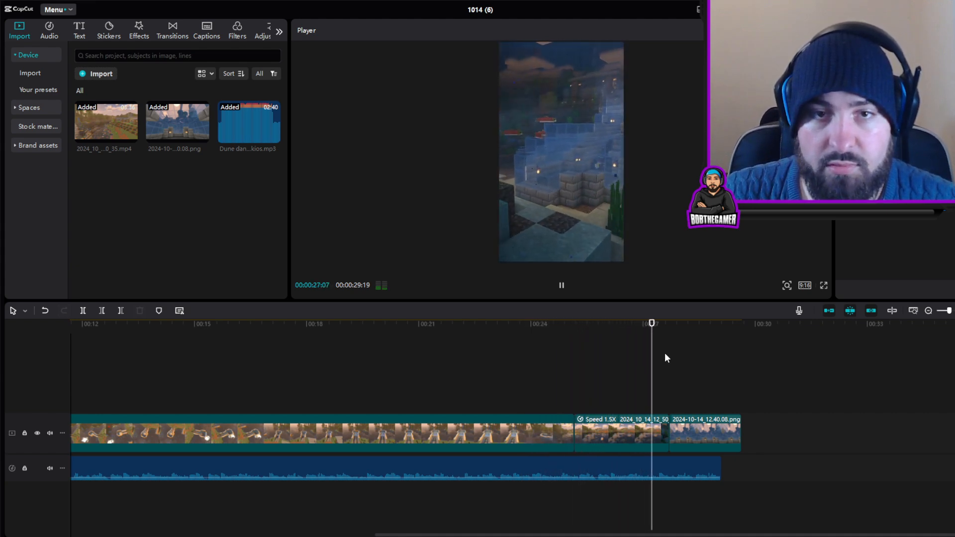
{"action": "key", "text": "space"}
Step: Split the 1.5x piece at 00:00:27:00 and set its last part to 1x speed
{"action": "left_click", "coordinate": [632, 446]}
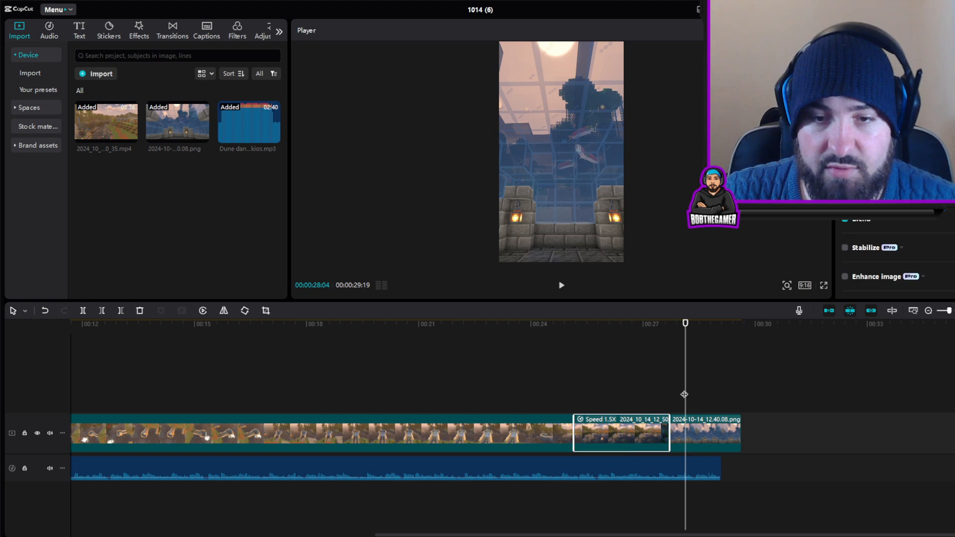
{"action": "left_click_drag", "start_coordinate": [684, 395], "coordinate": [643, 393]}
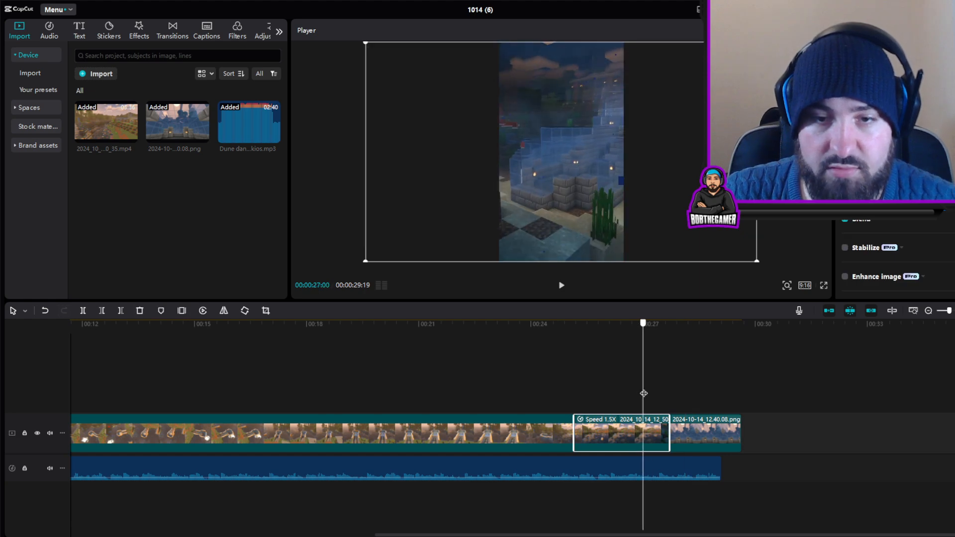
{"action": "left_click", "coordinate": [82, 310]}
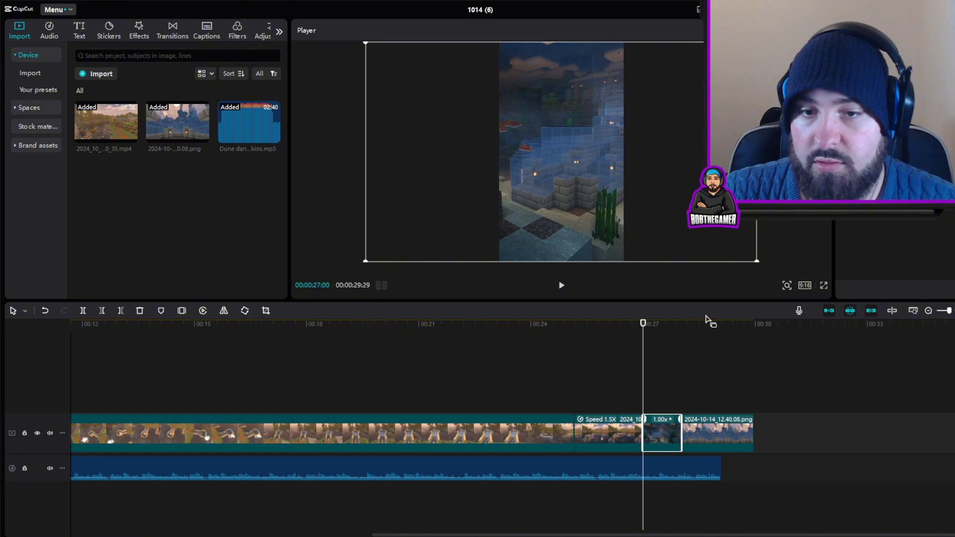
Step: Play the ending from just before the 1.5x piece into the underwater screenshot
{"action": "left_click", "coordinate": [555, 386]}
{"action": "key", "text": "space"}
{"action": "key", "text": "space"}
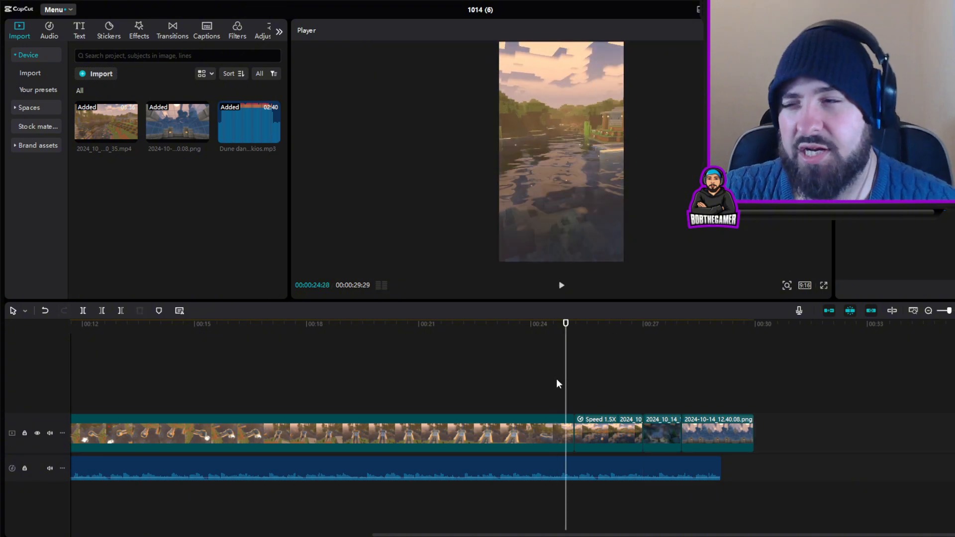
{"action": "key", "text": "space"}
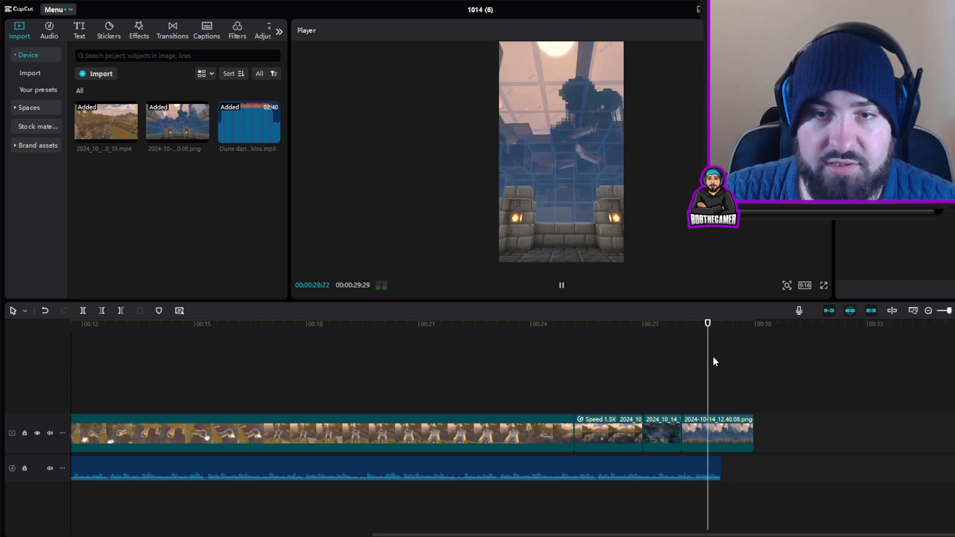
Step: Stop playback and extend the music track to the end of the underwater screenshot clip
{"action": "key", "text": "space"}
{"action": "left_click", "coordinate": [735, 432]}
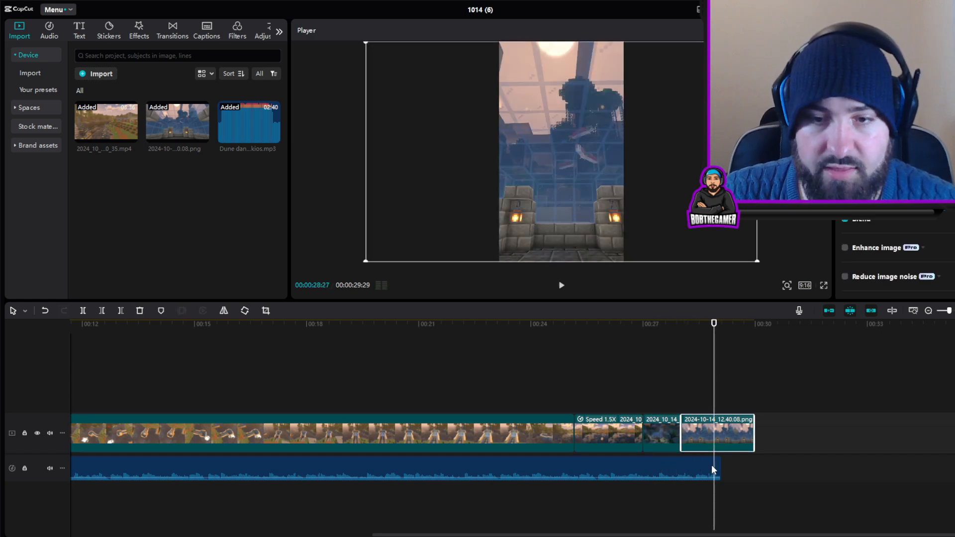
{"action": "left_click_drag", "start_coordinate": [719, 465], "coordinate": [753, 467]}
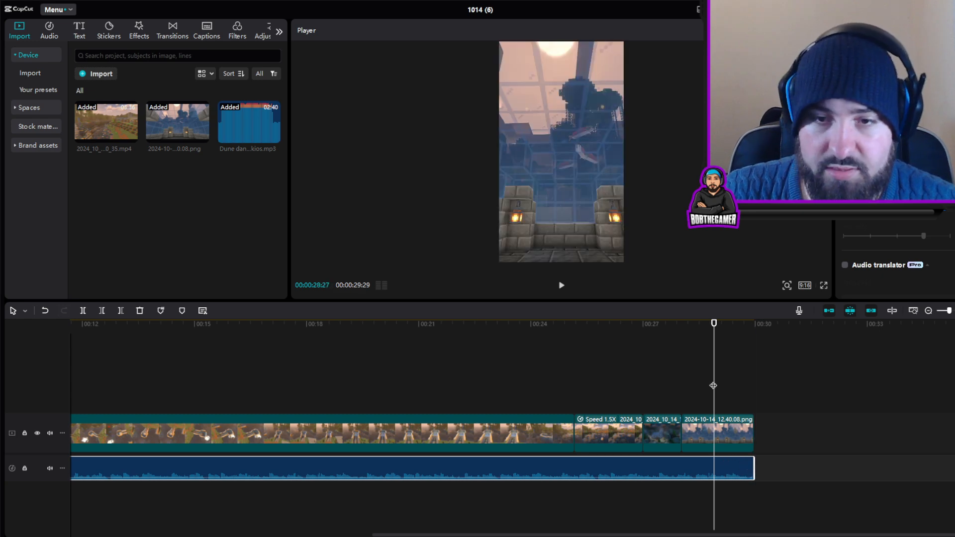
Step: Review the edit from the start, sampling several points along the timelapse and playing its final section with music
{"action": "key", "text": "Home"}
{"action": "key", "text": "space"}
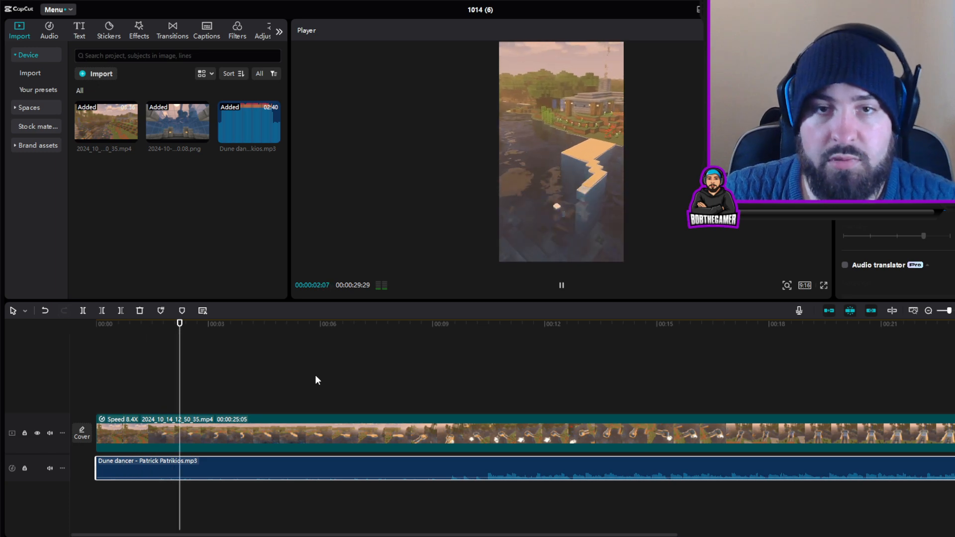
{"action": "left_click", "coordinate": [316, 380]}
{"action": "left_click", "coordinate": [454, 383]}
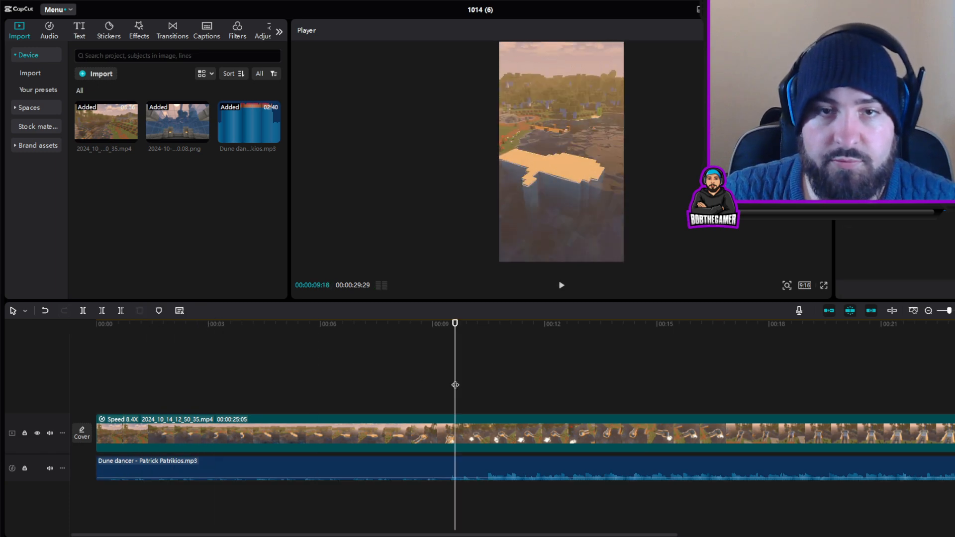
{"action": "left_click", "coordinate": [572, 383]}
{"action": "left_click", "coordinate": [676, 376]}
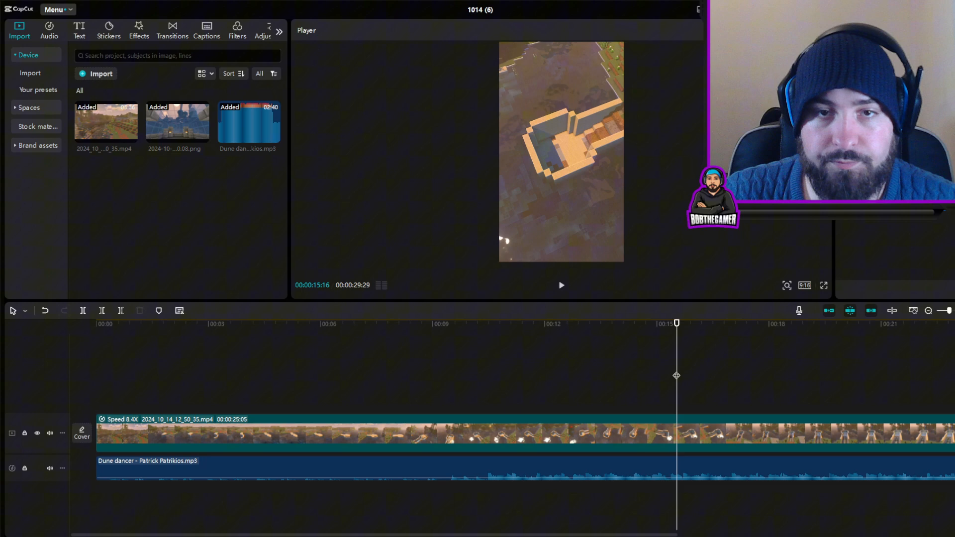
{"action": "left_click", "coordinate": [763, 373]}
{"action": "key", "text": "space"}
{"action": "left_click_drag", "start_coordinate": [664, 534], "coordinate": [931, 533]}
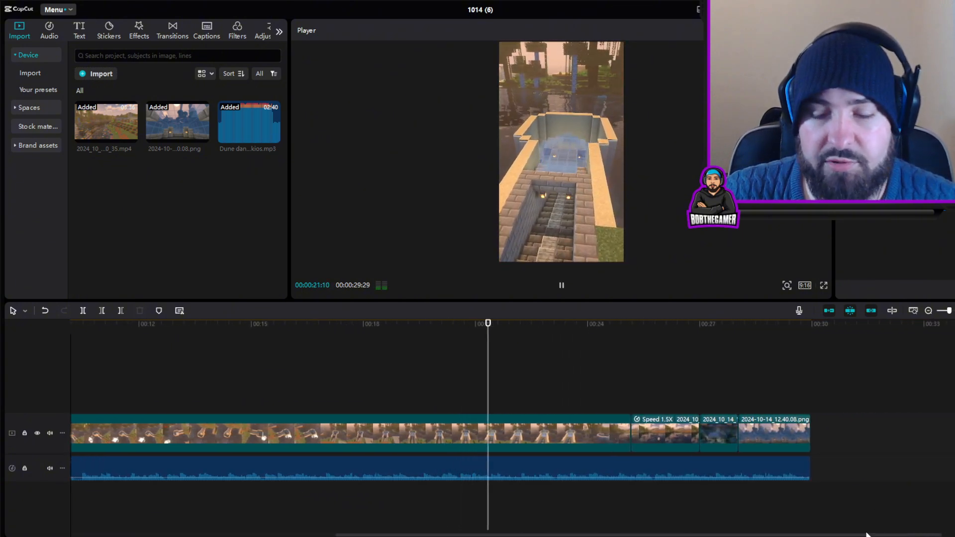
{"action": "left_click_drag", "start_coordinate": [867, 535], "coordinate": [919, 535]}
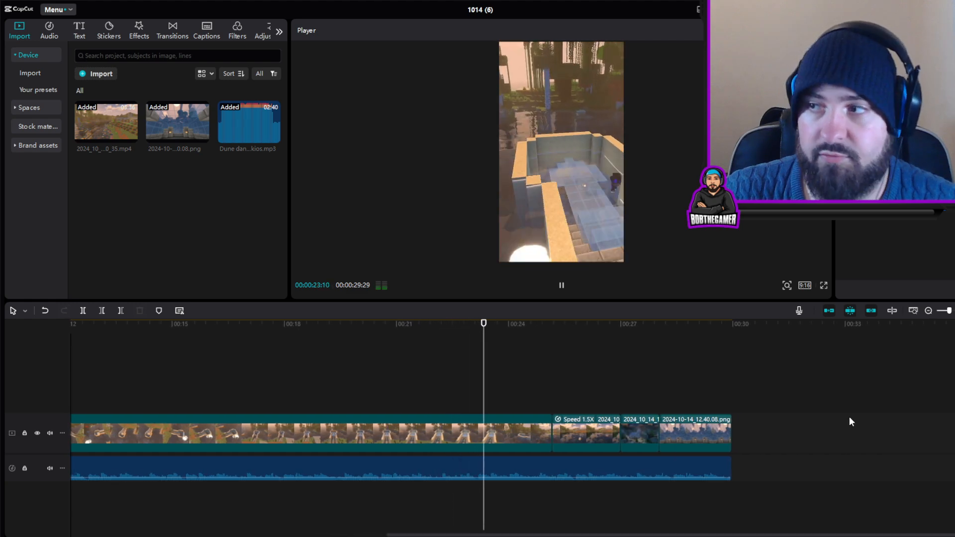